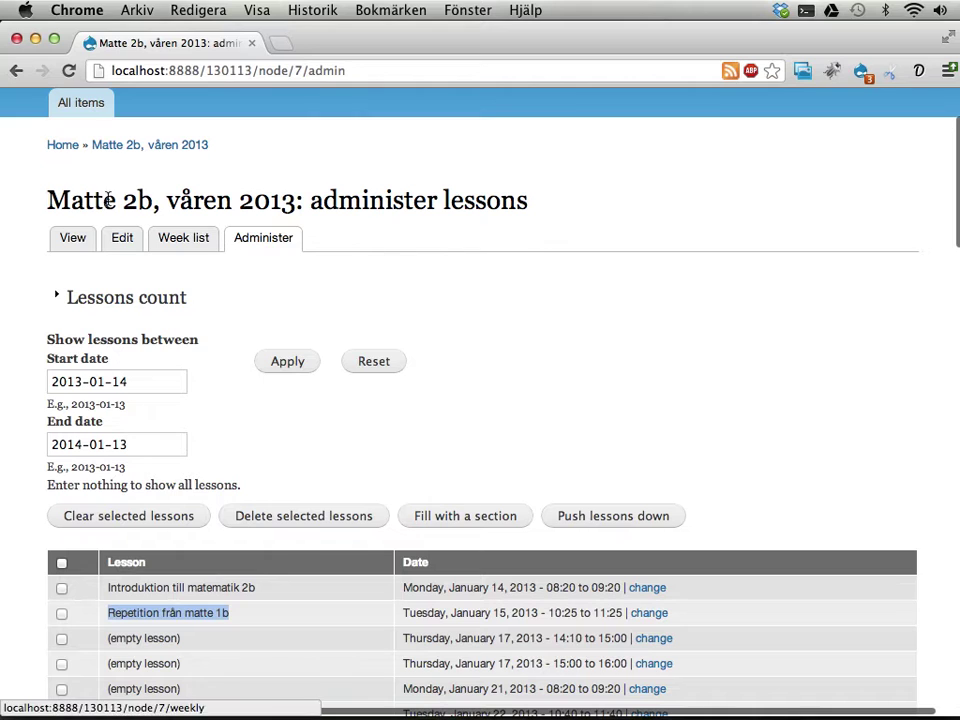
Step: Examine the course title and the lesson list on the Matte 2b, våren 2013 lesson administration page
drag(46, 200, 302, 205)
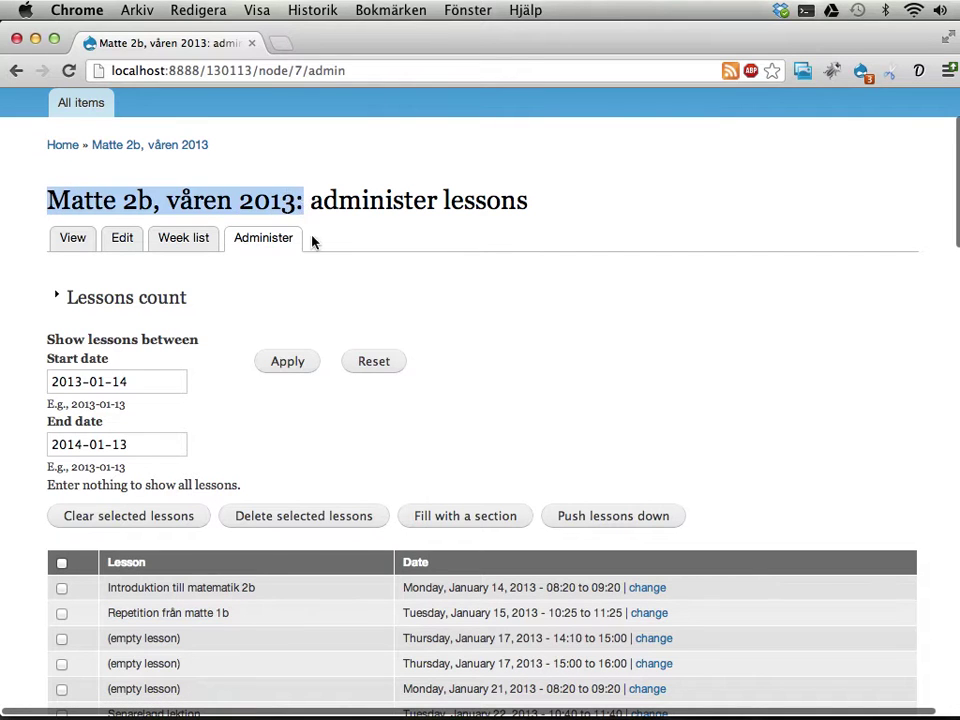
scroll(330, 290, down, 5)
drag(118, 386, 251, 386)
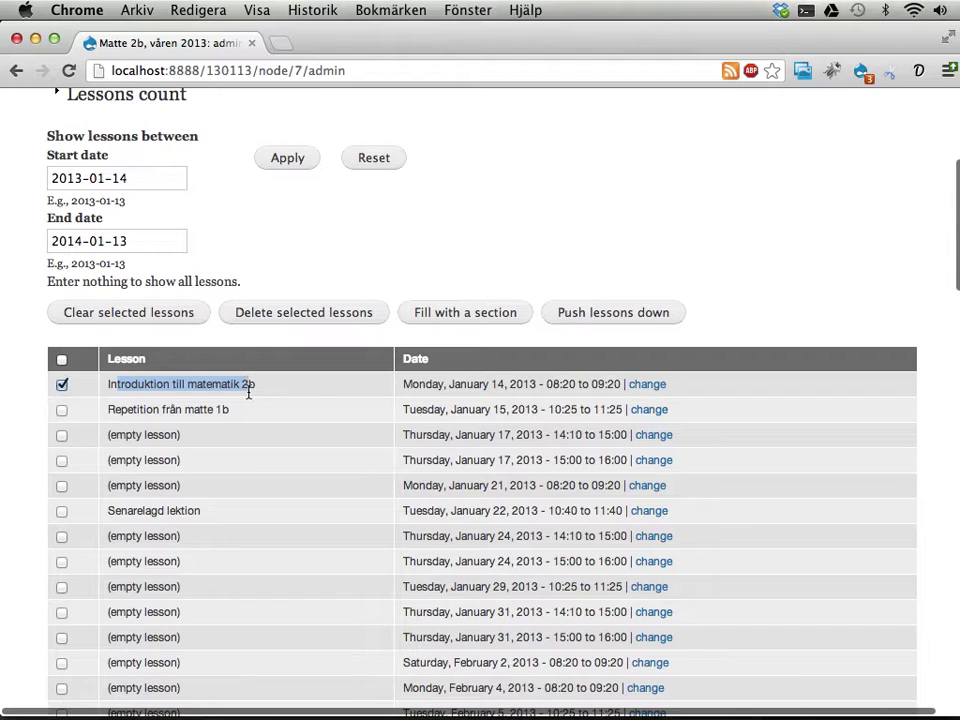
drag(120, 408, 153, 463)
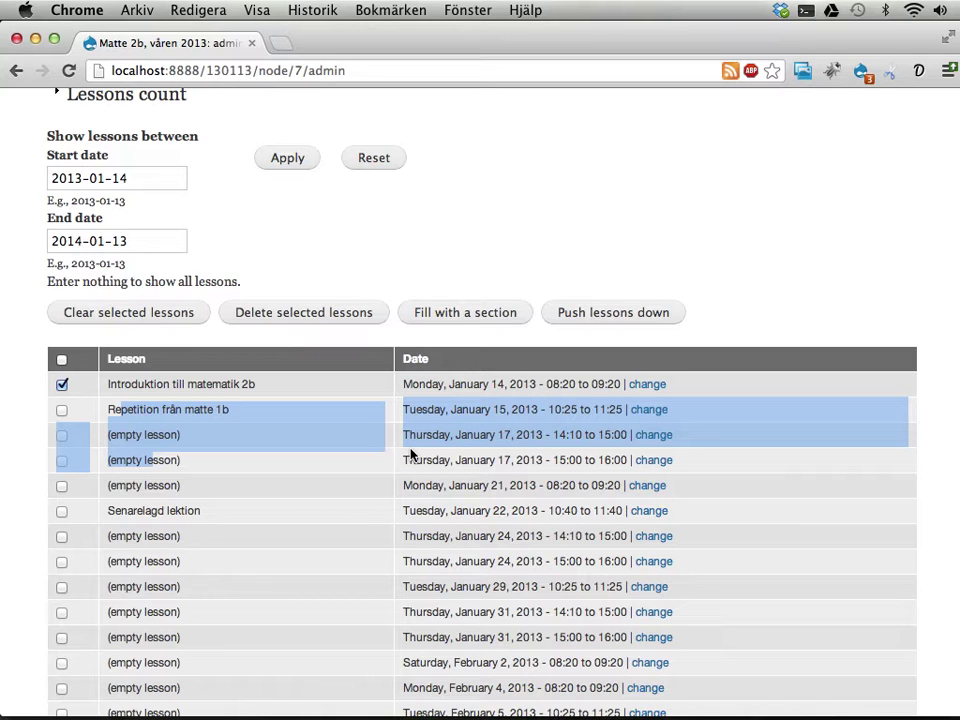
Step: Start a new course section in a separate browser tab and give it the suggested title "Repetition från matte 1b"
scroll(410, 455, up, 5)
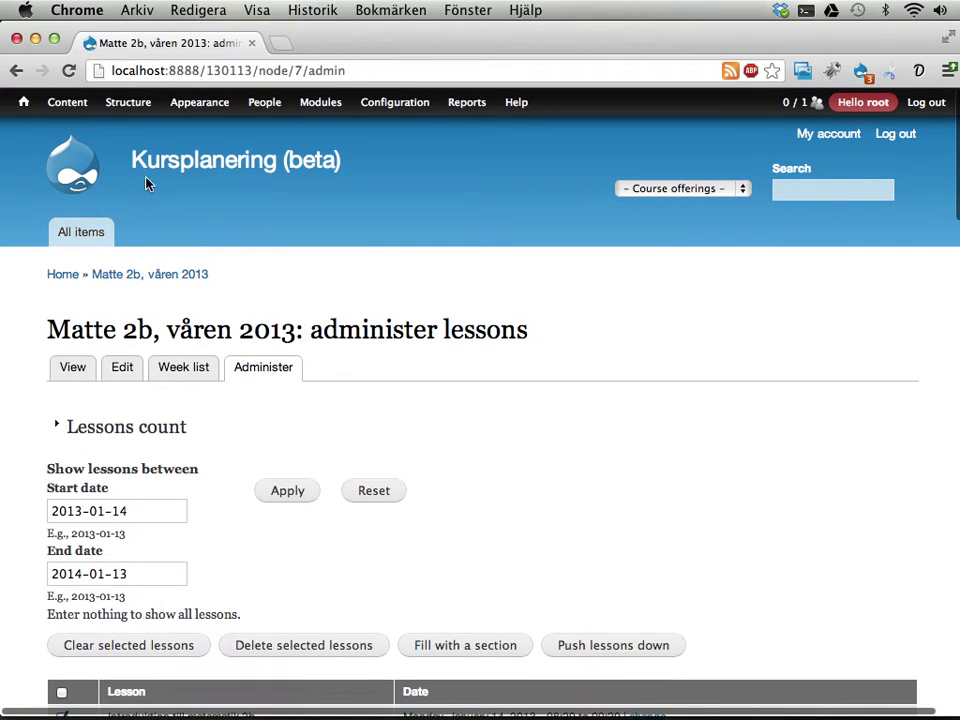
mouse_move(56, 105)
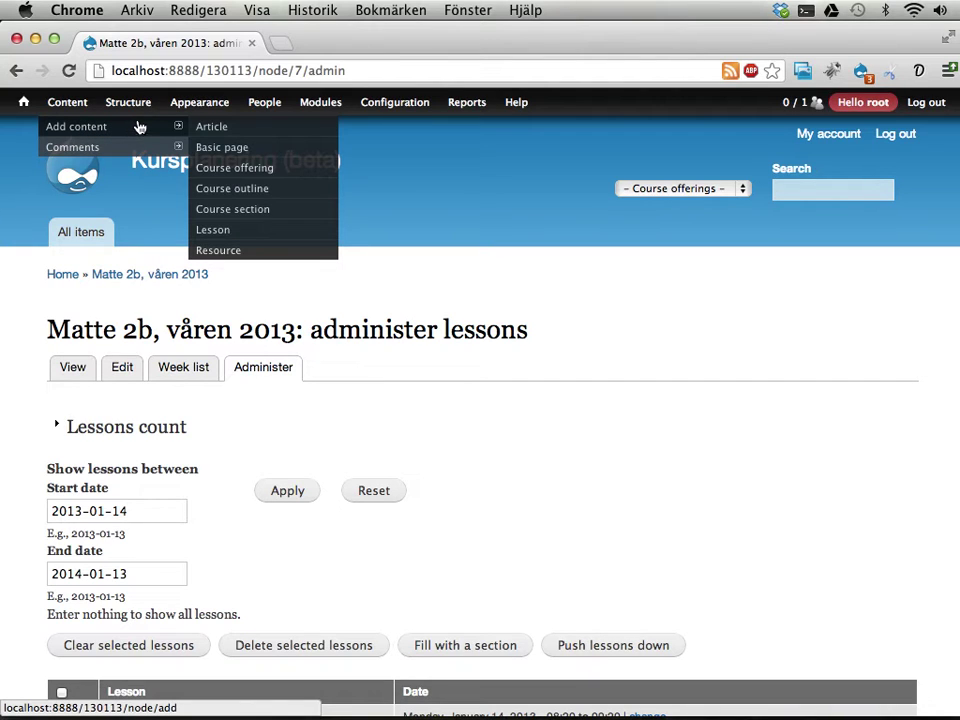
click(224, 216)
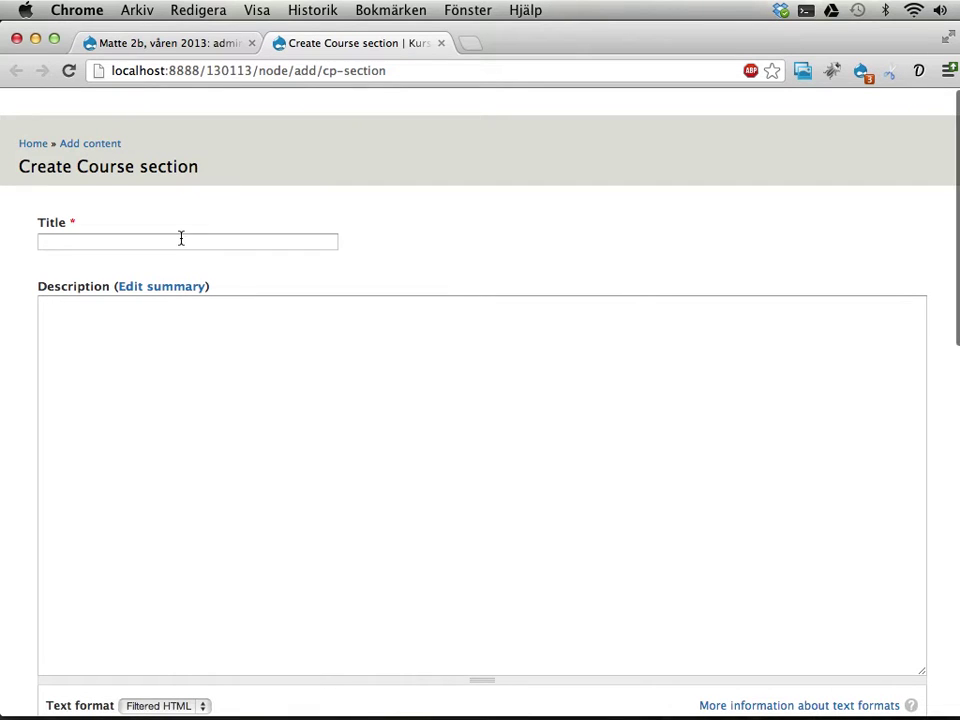
click(180, 238)
text(Repeptio)
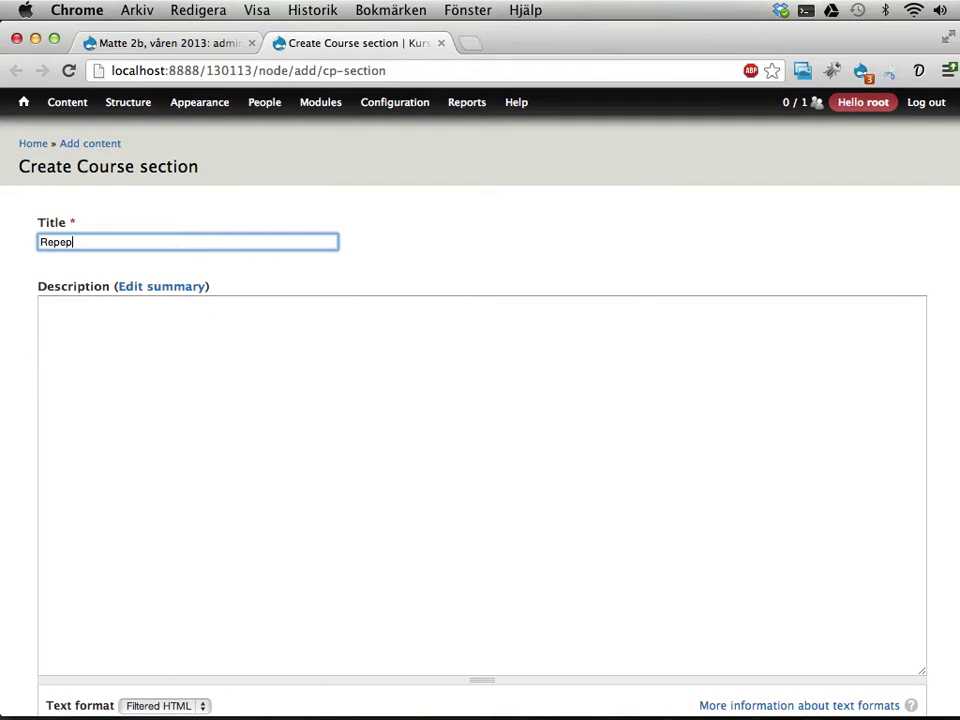
key(BackSpace)
text(tition)
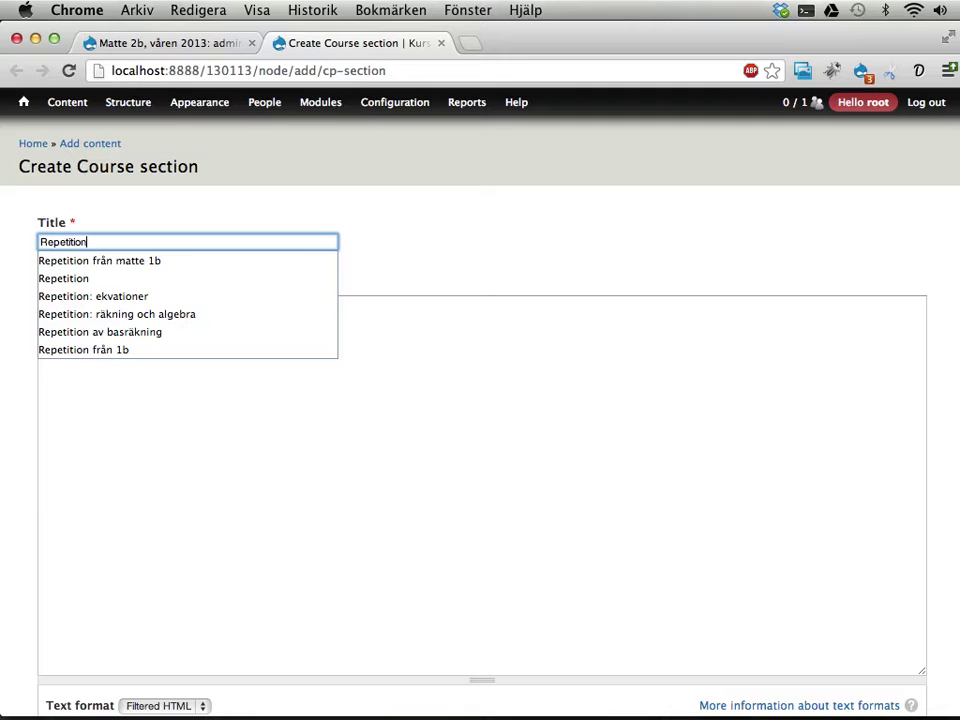
key(Down)
key(Return)
Step: Begin the section description with the line "Efter det här avsnittet ska du vara säker på följande färdigheter:" followed by a blank line
click(164, 391)
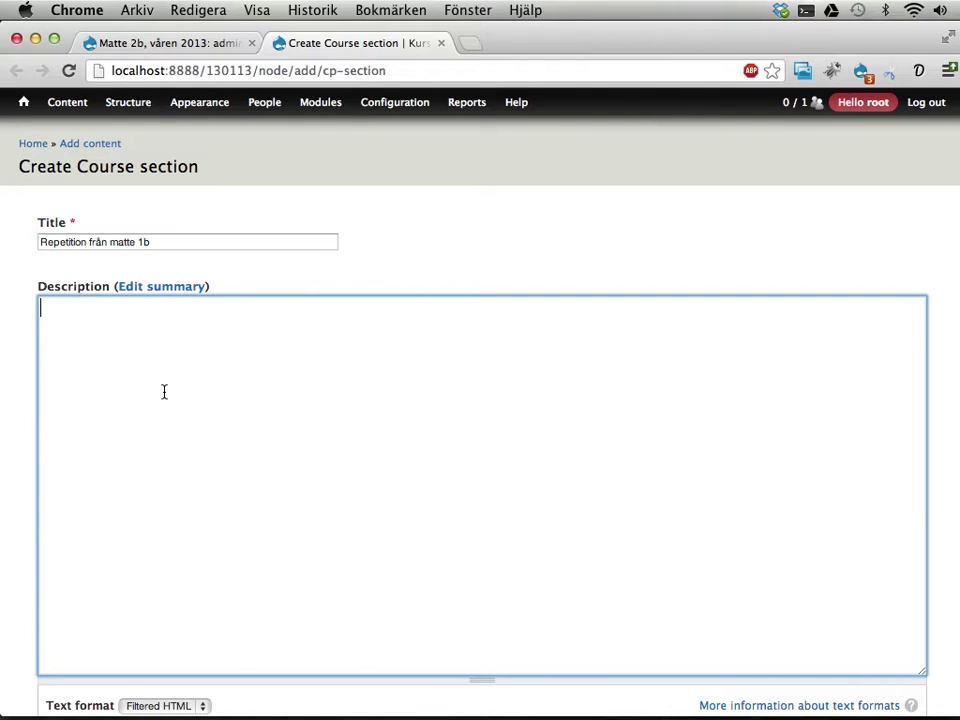
text(Efter det här avsnit)
text(tet ska du vara så)
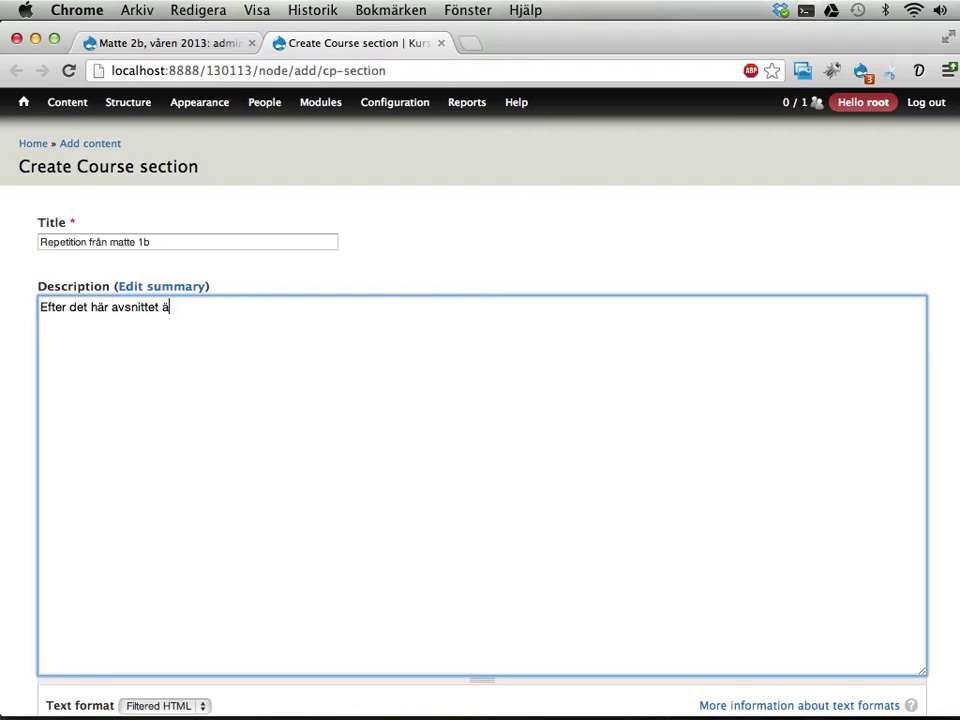
text(ker )
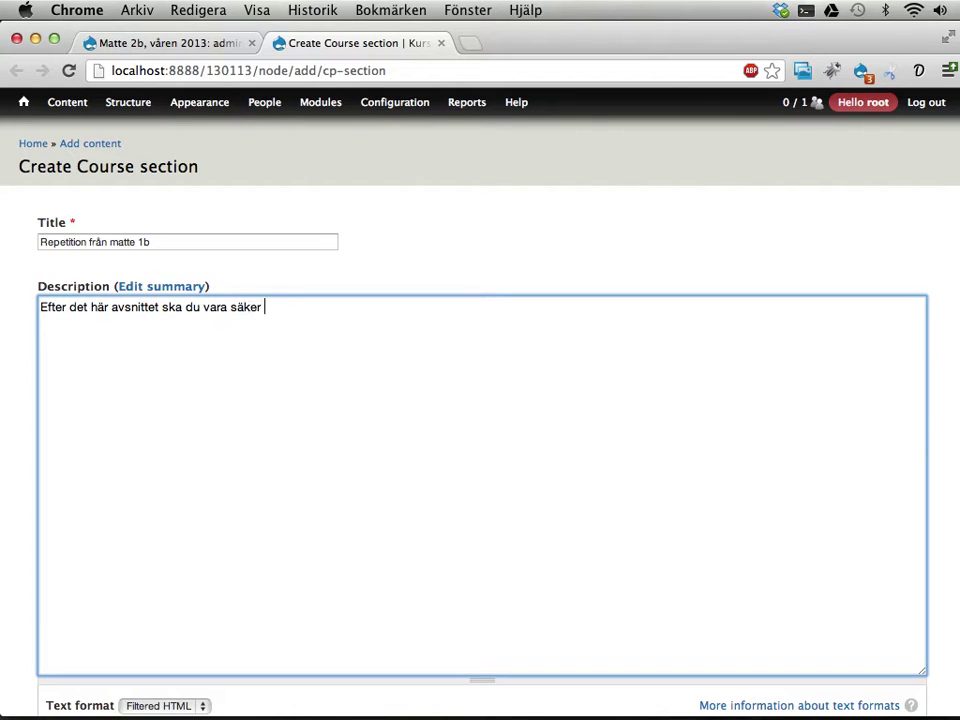
text(på följande färdigheter:)
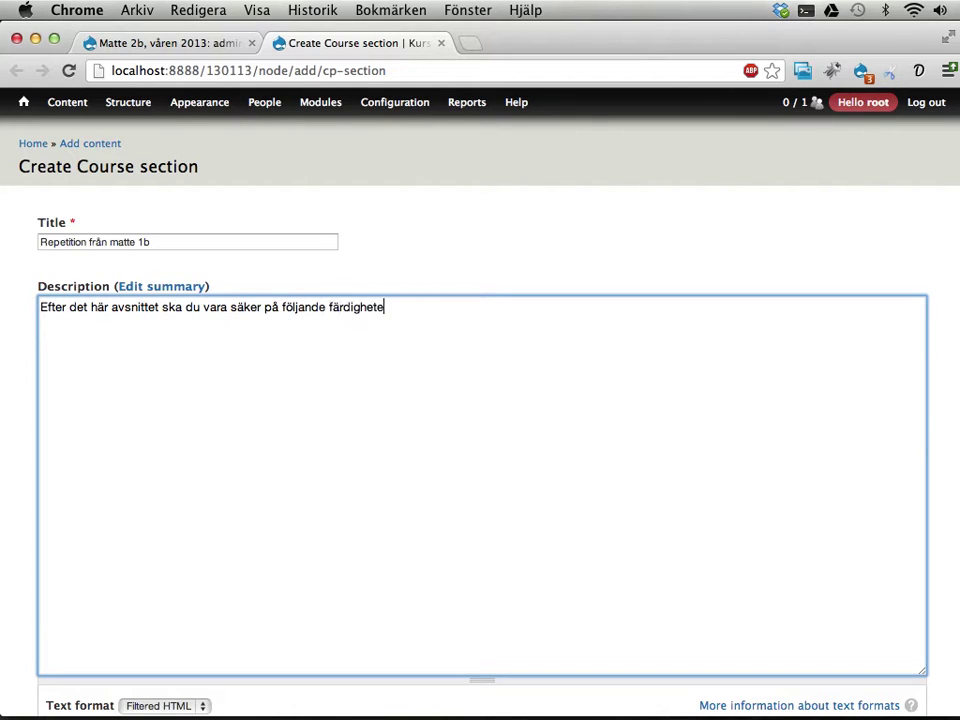
key(Return)
key(Return)
Step: Add asterisk bullets to the description: "bråkräkning", "negativa tal", "hantera parenteser, även med algebraiska uttryck" and "..."
text(* bråkräkning)
key(Return)
text(* negativa tal)
key(Return)
text(* h)
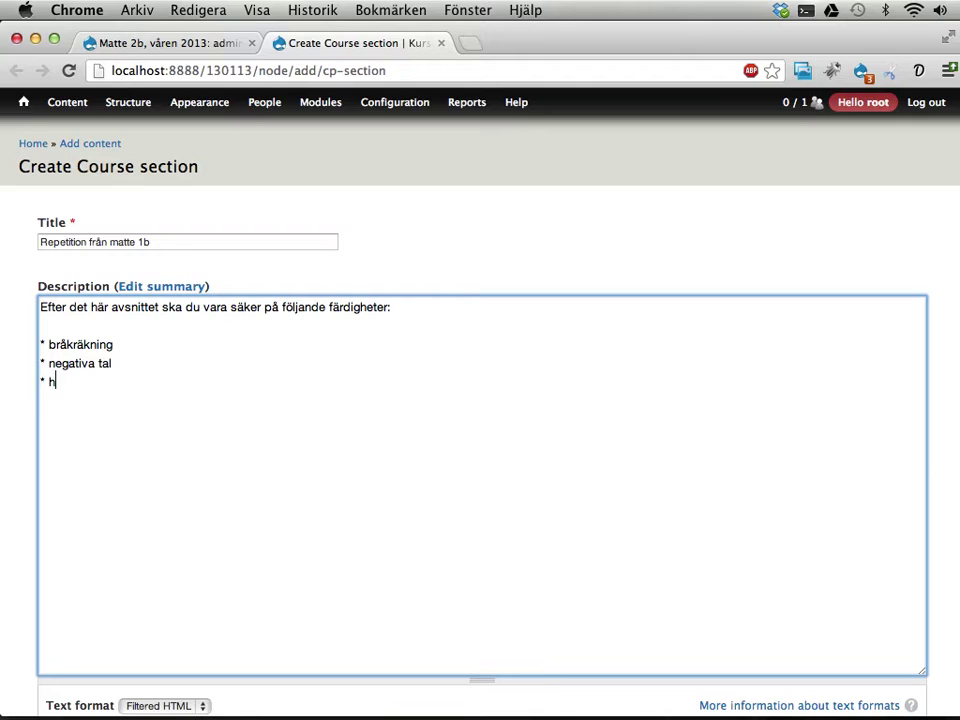
text(antera parenteser, även med al)
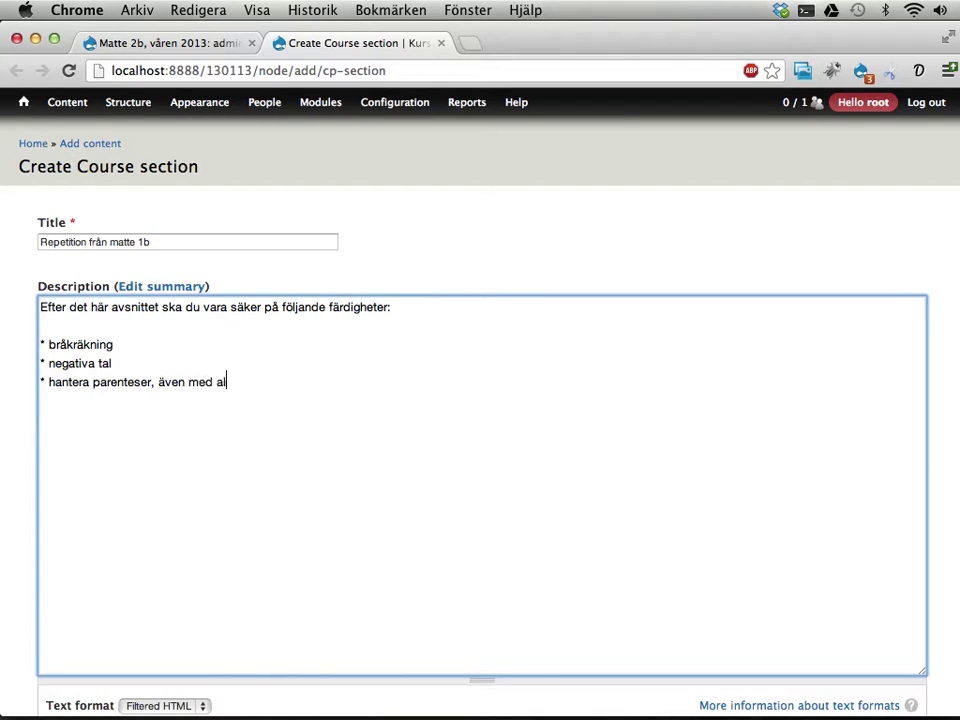
text(gebraiska uttryc)
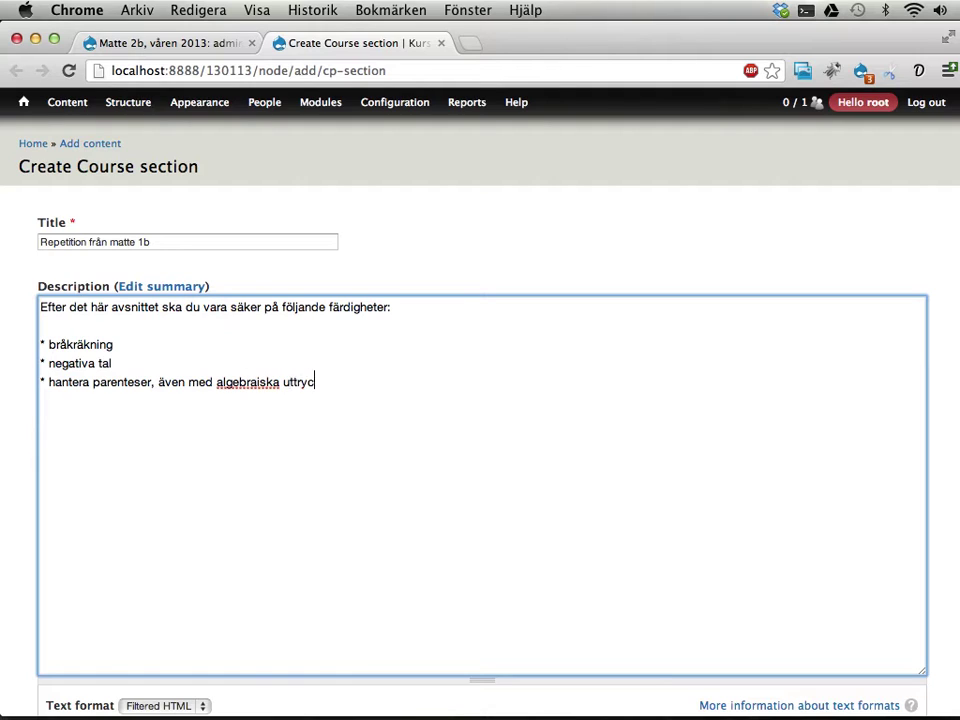
text(k...)
key(BackSpace)
key(Return)
text(* ...)
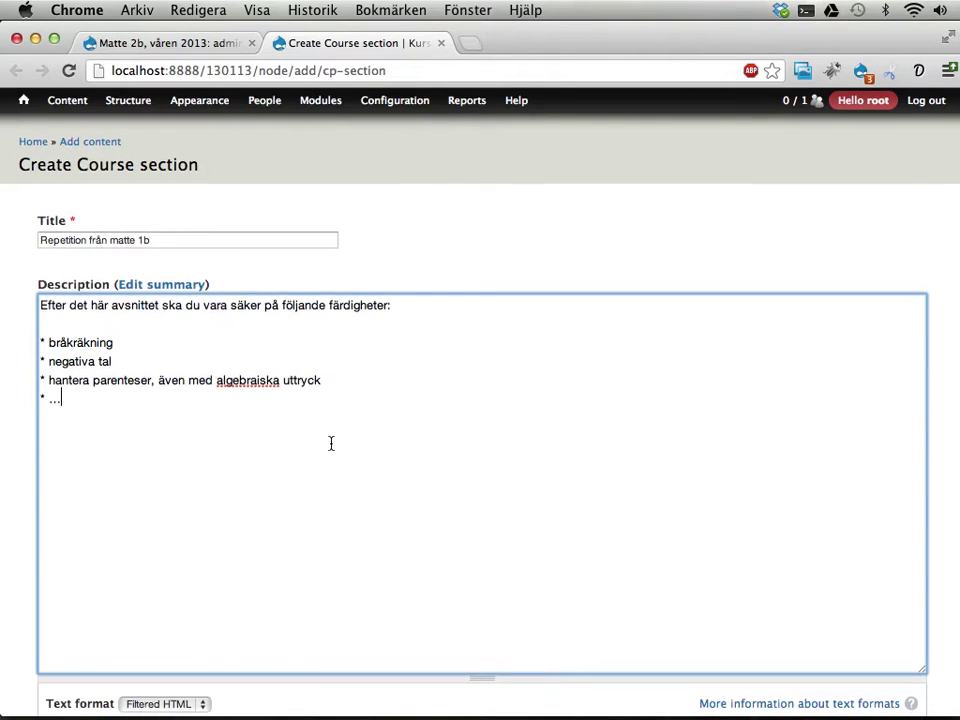
Step: Add Matematik 2b from the Matematik group as the section's canonical course
scroll(331, 443, down, 4)
scroll(330, 443, down, 6)
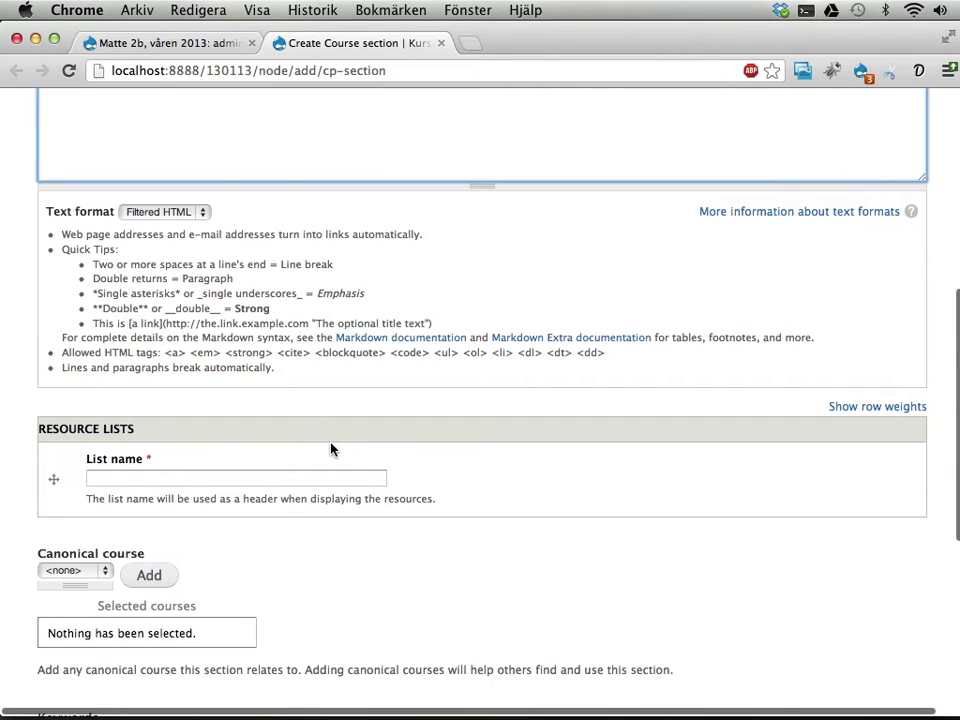
scroll(331, 450, down, 2)
scroll(331, 450, down, 6)
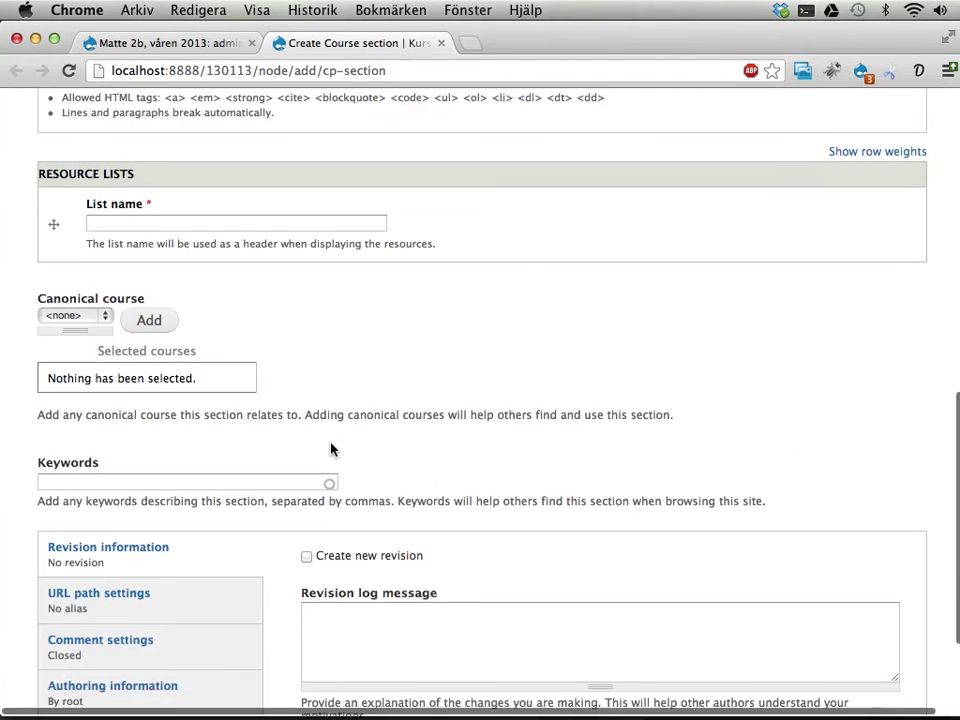
click(105, 246)
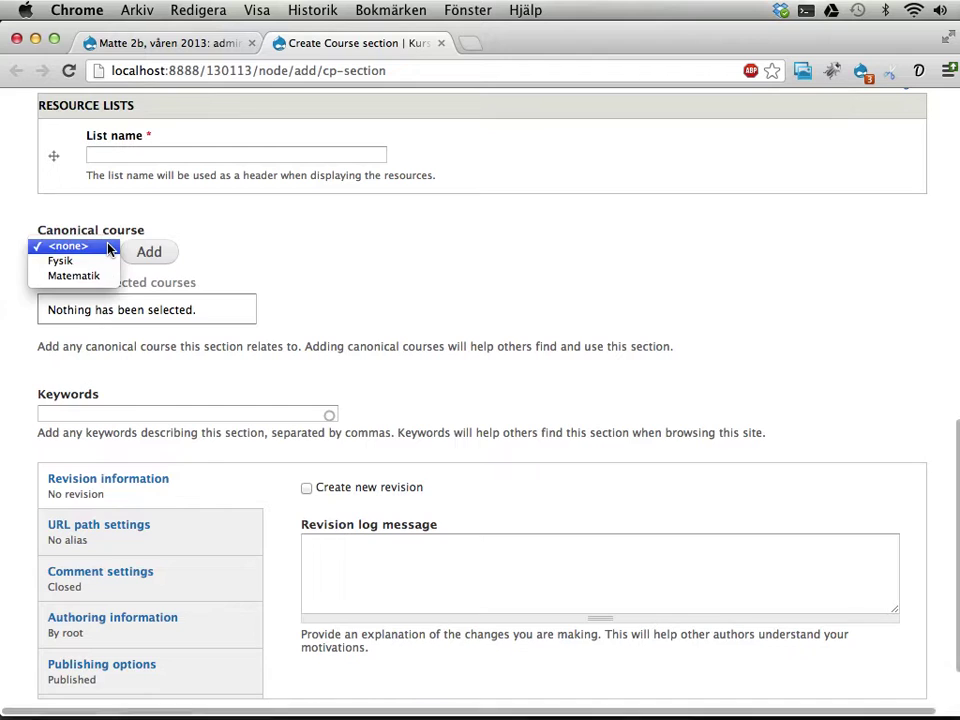
click(105, 276)
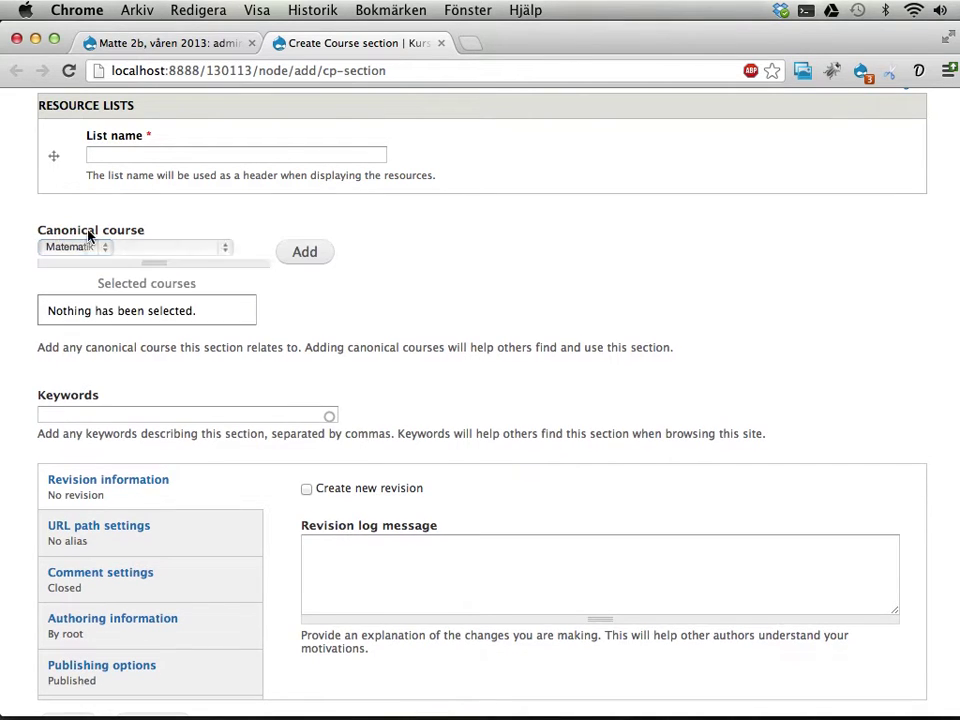
click(150, 248)
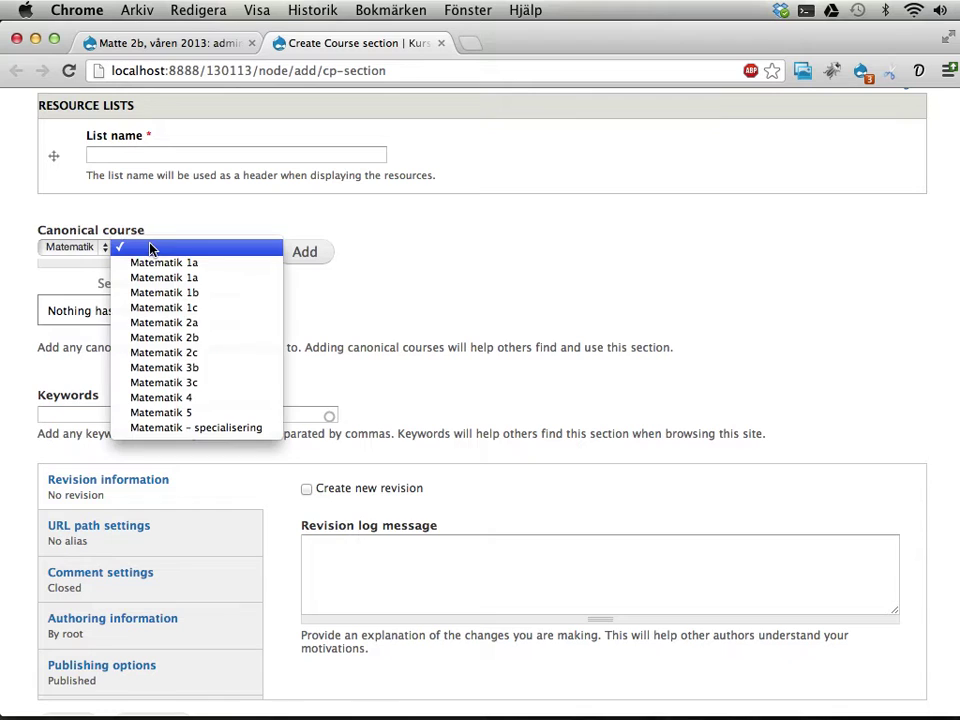
click(157, 338)
click(311, 254)
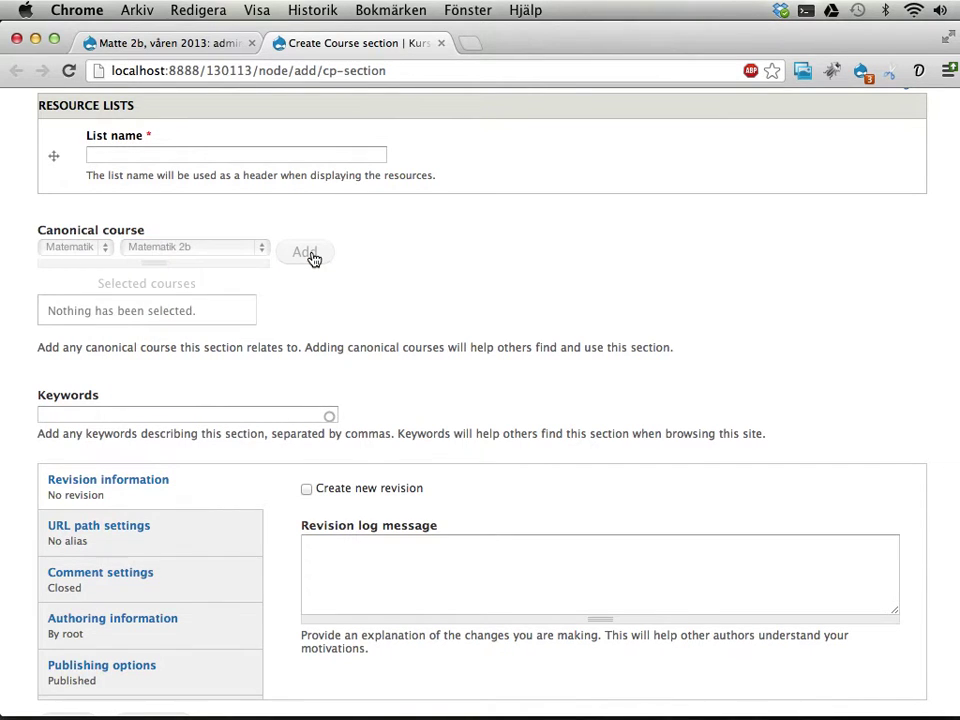
Step: Enter the keywords "repetition, bråkräkning, negativa tal, parenteser" and try to save the course section
click(181, 414)
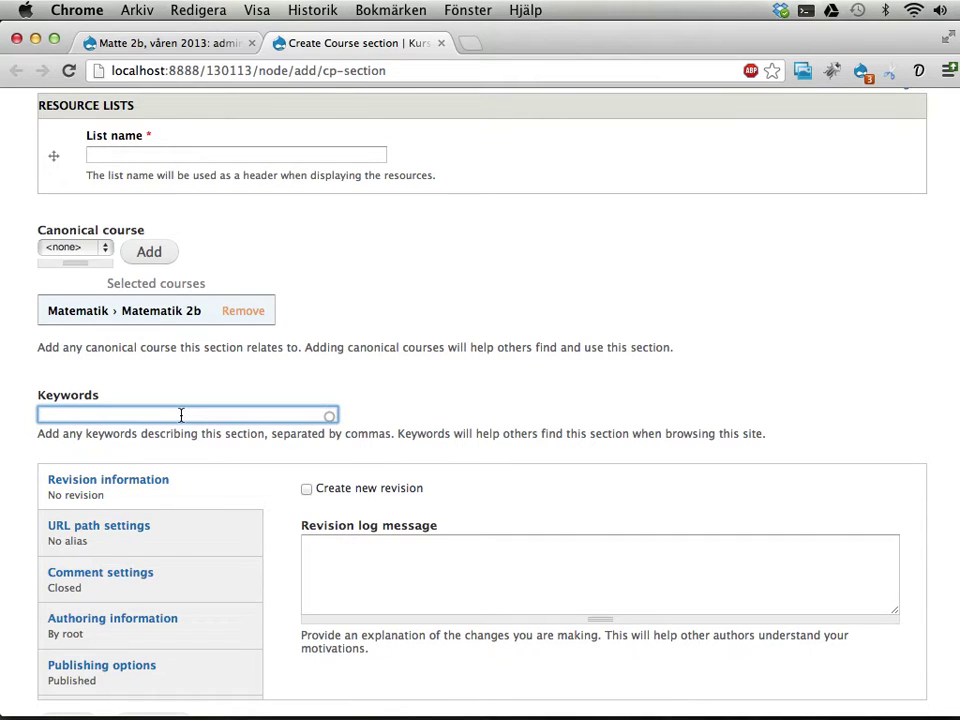
text(repetition, bråkräkning, negativa)
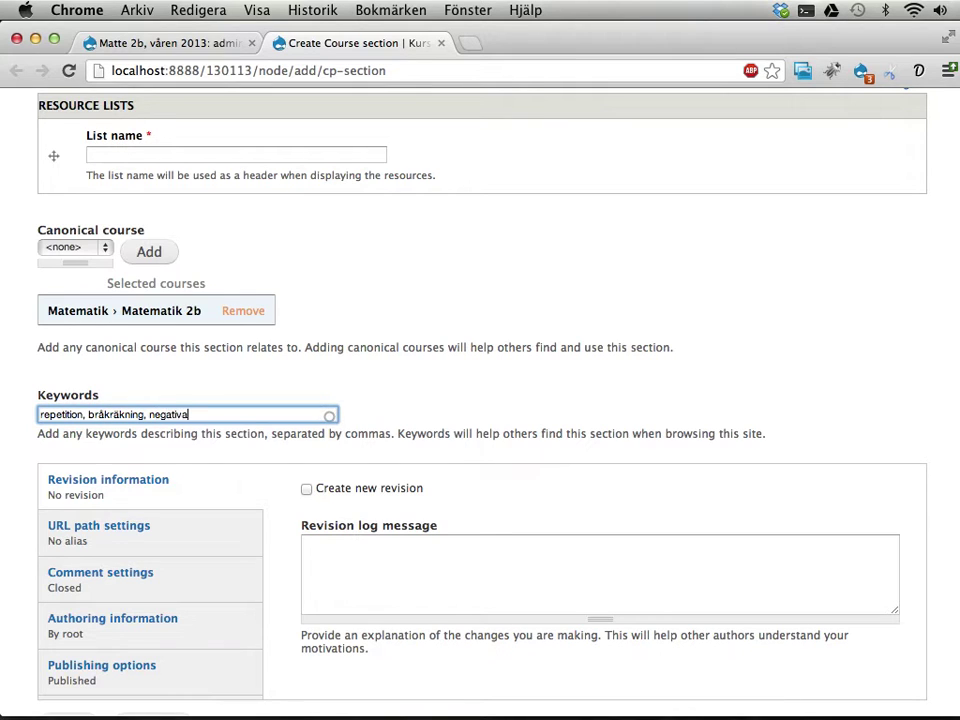
text( tal, parenteser)
scroll(178, 530, down, 3)
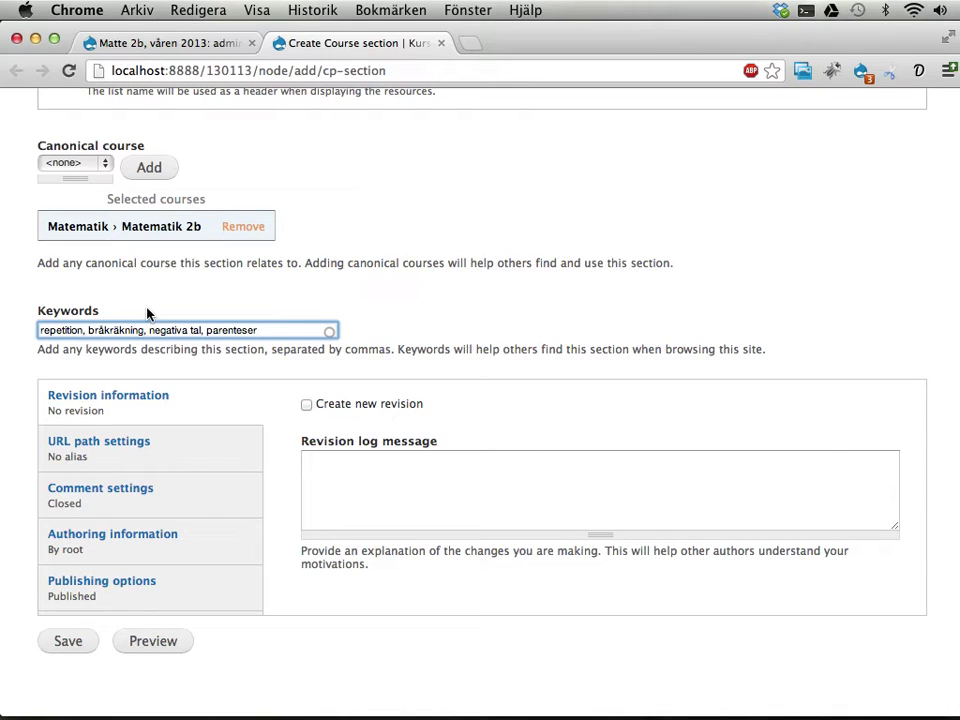
click(68, 642)
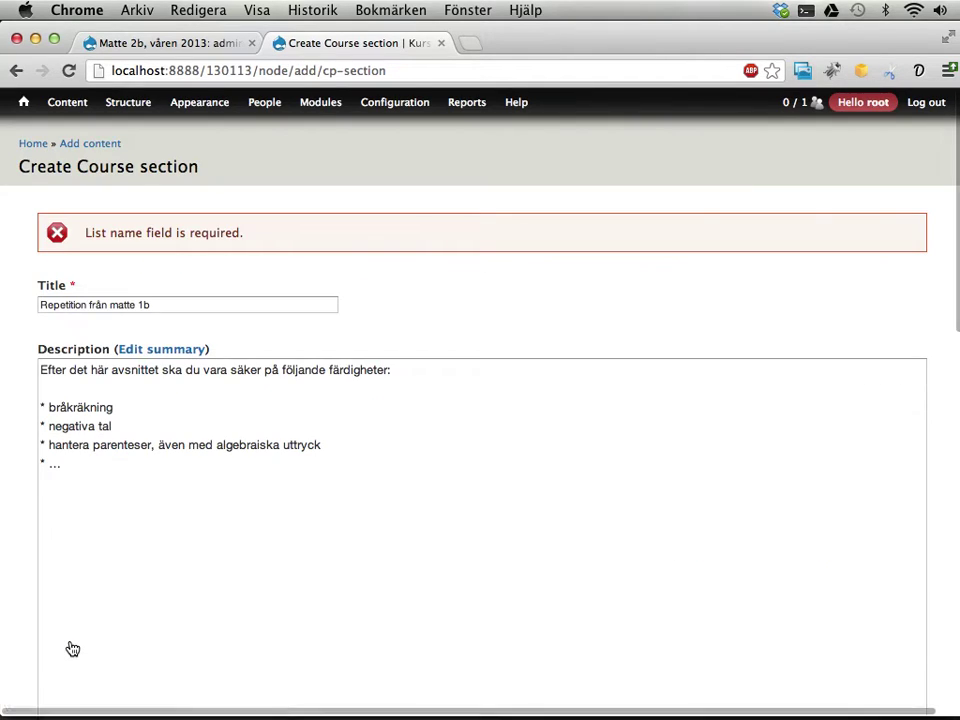
Step: Name the required resource list "lista 1" and save the course section
scroll(326, 500, down, 10)
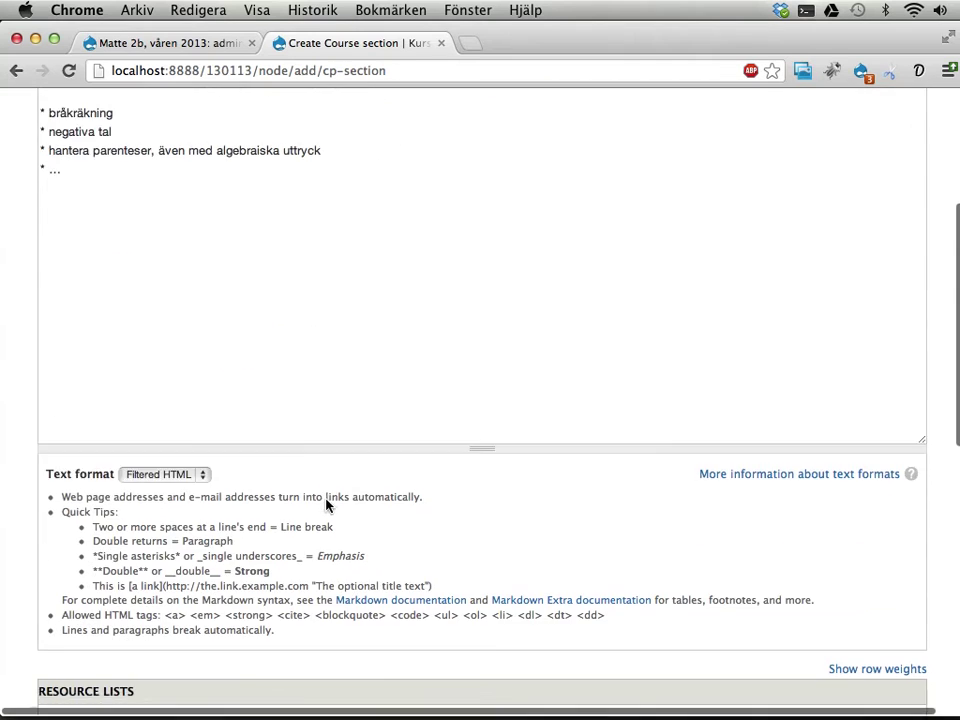
scroll(326, 498, down, 1)
click(327, 457)
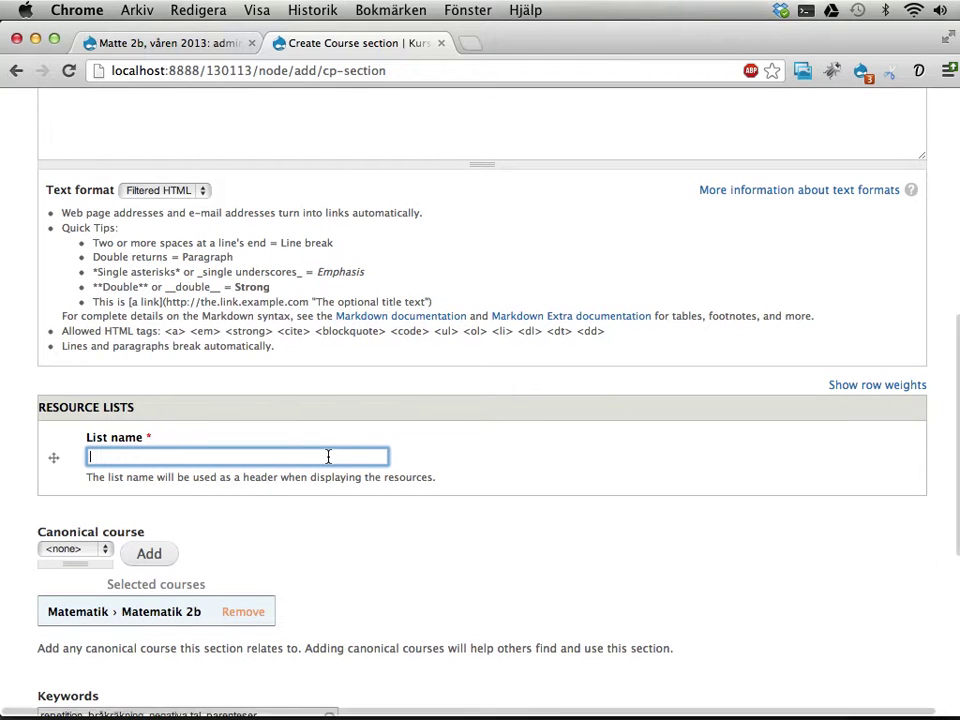
text(lista 1)
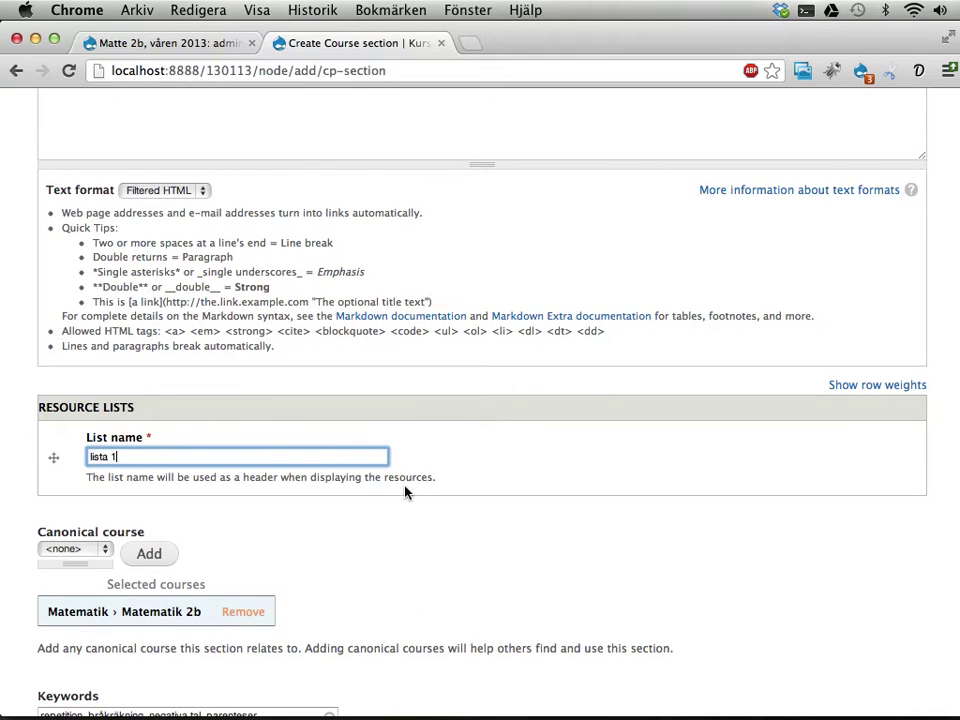
scroll(133, 464, down, 10)
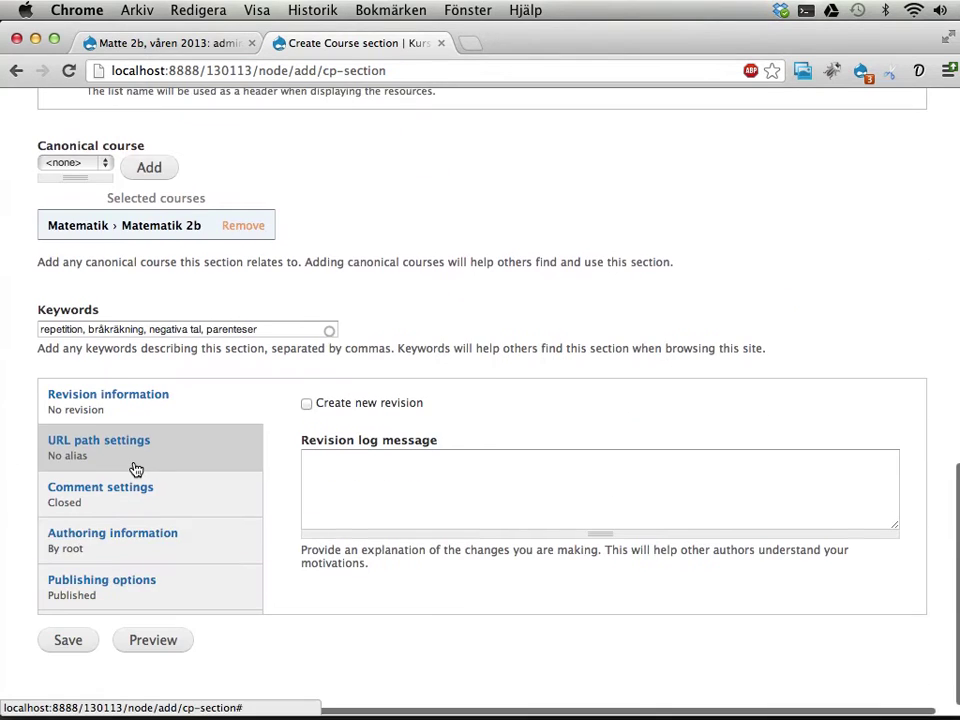
click(68, 645)
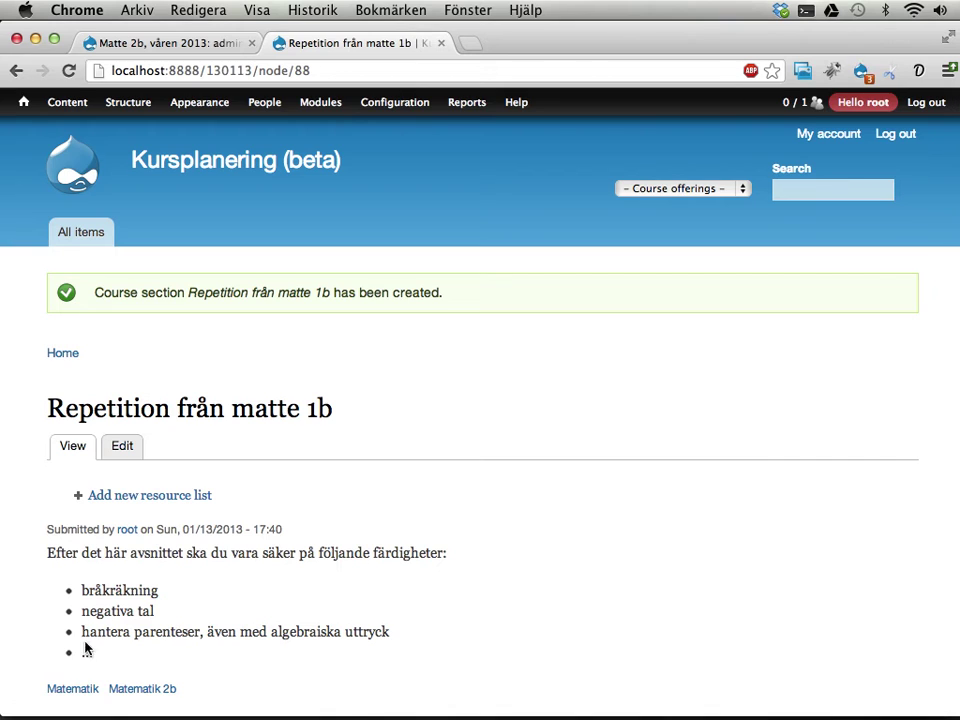
Step: Review the saved section's title, description and tags, and return to the Matte 2b lesson administration page
scroll(214, 620, down, 5)
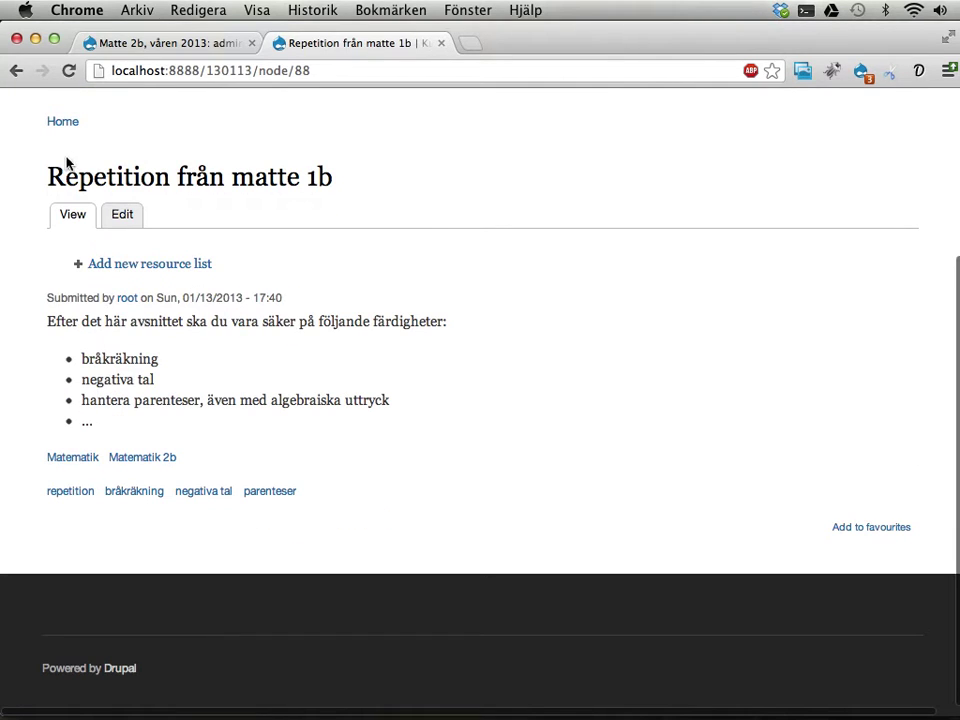
drag(48, 177, 331, 177)
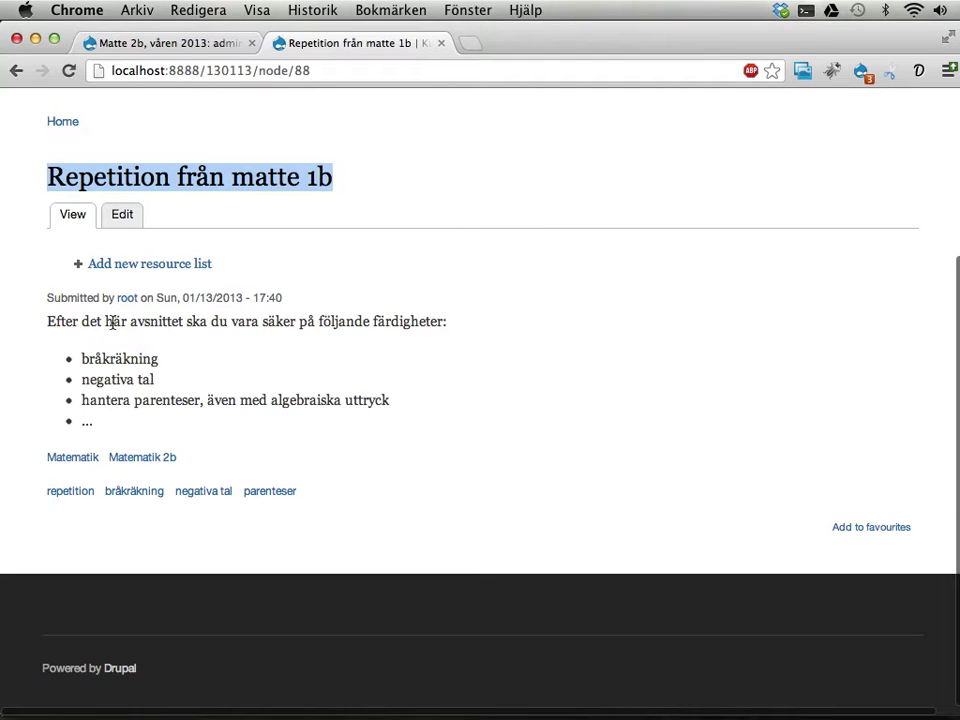
drag(107, 320, 125, 422)
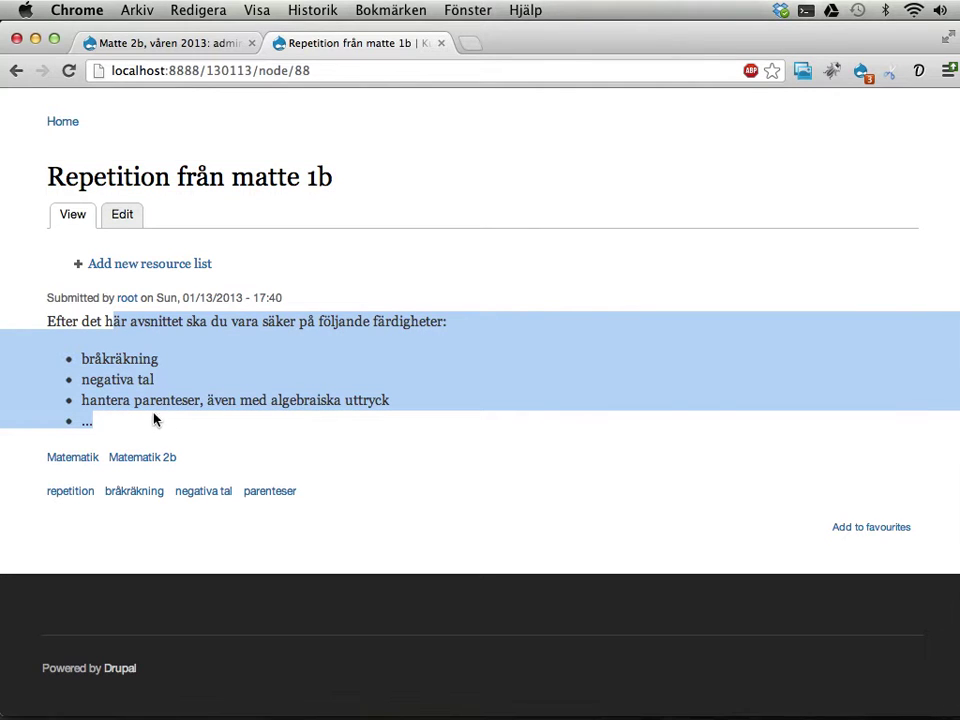
click(184, 46)
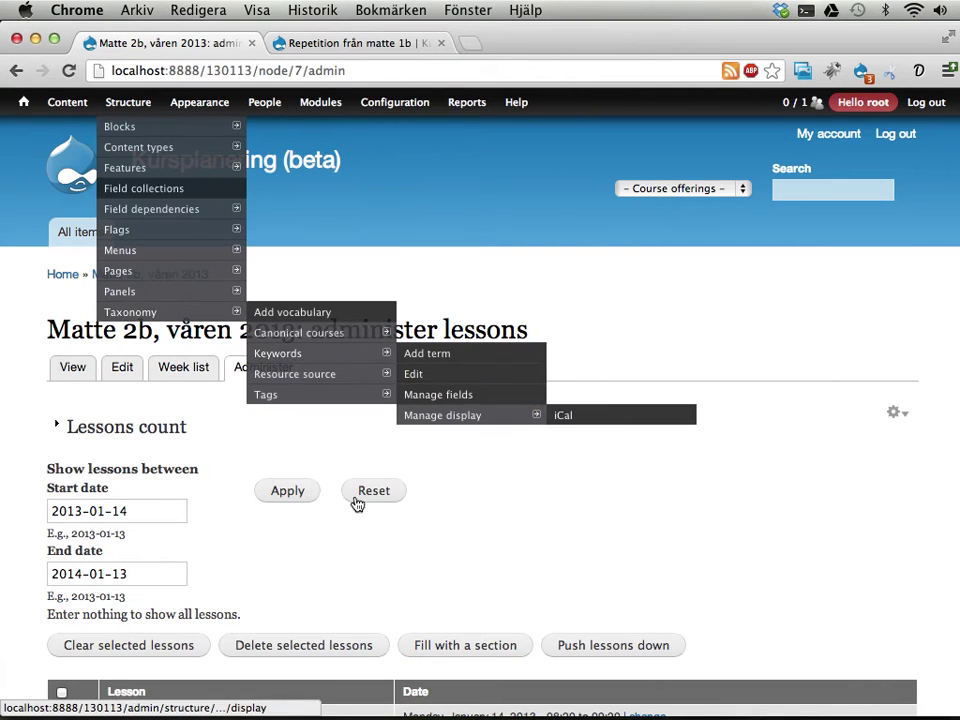
Step: Fill the selected January 15 and January 17 lessons of Matte 2b, våren 2013 with the section "Repetition från matte 1b"
drag(48, 330, 296, 333)
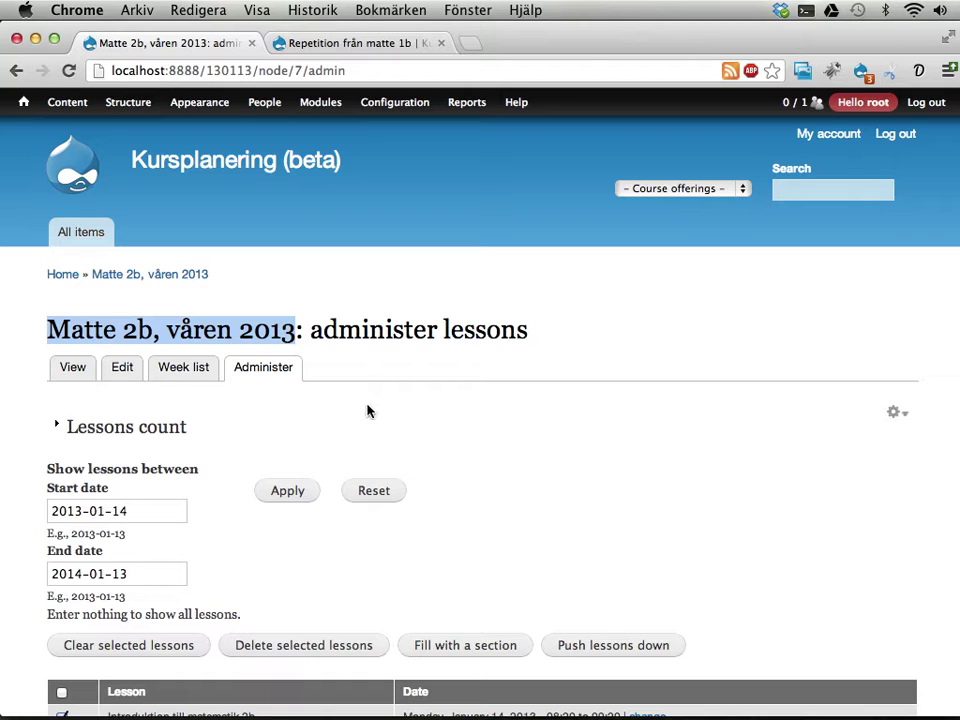
scroll(367, 411, down, 5)
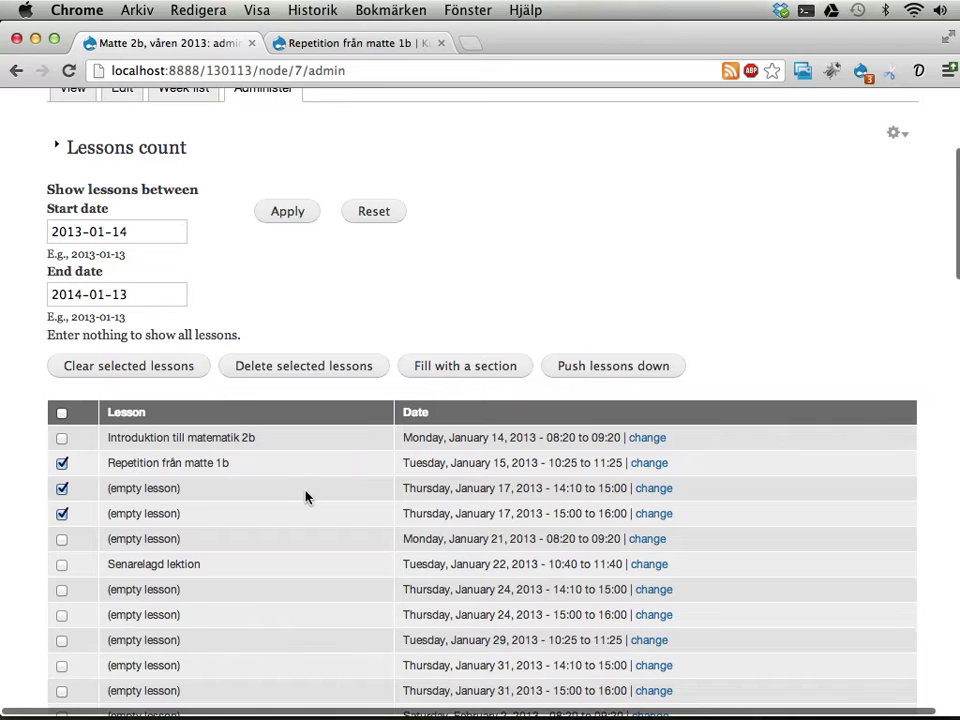
click(466, 366)
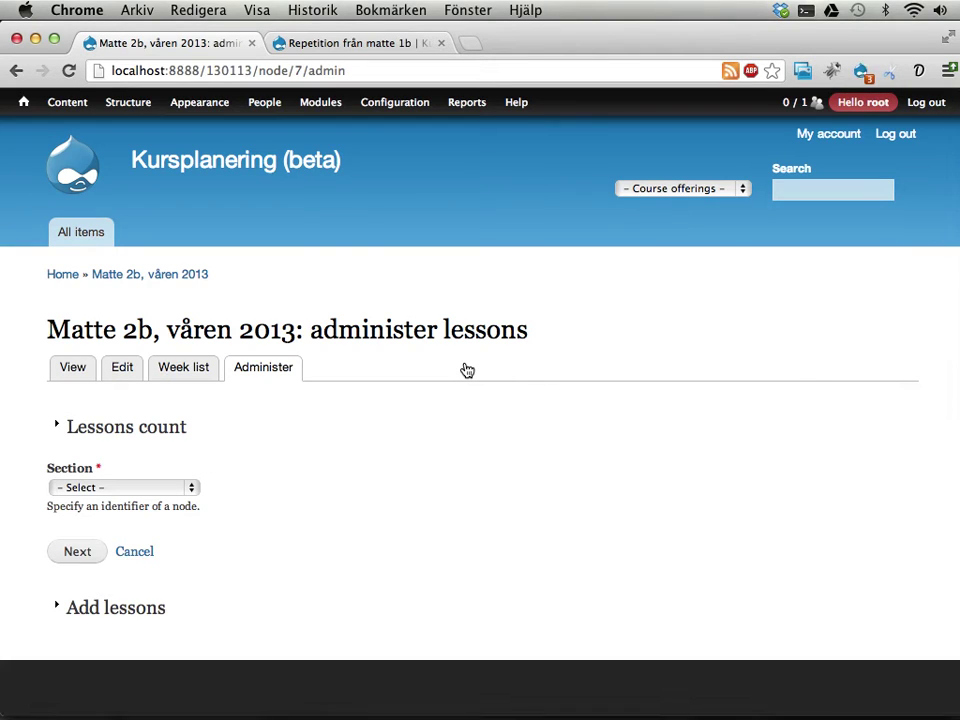
click(76, 488)
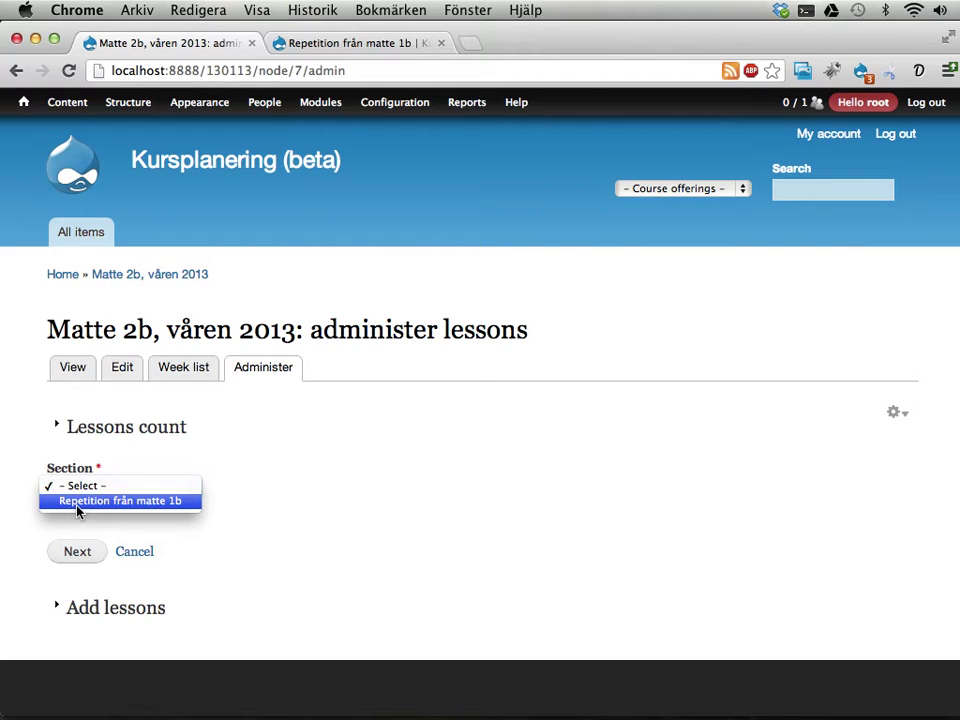
click(82, 503)
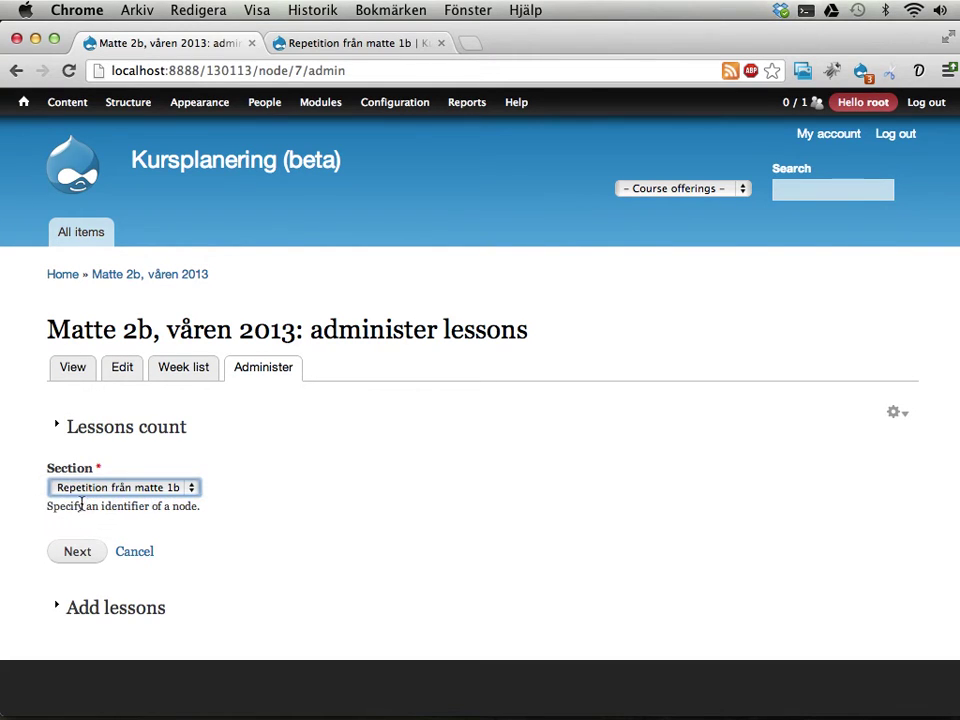
click(78, 553)
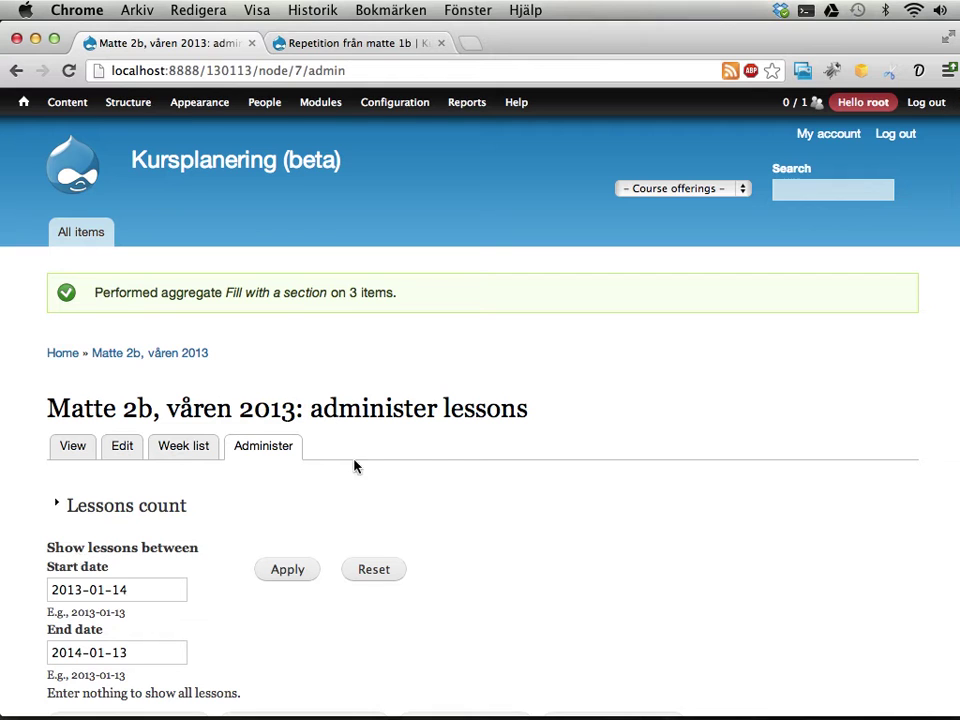
Step: Check the January 15 and 17 lessons in the lesson table and in the course's January 2013 calendar
scroll(356, 470, down, 3)
scroll(355, 477, down, 5)
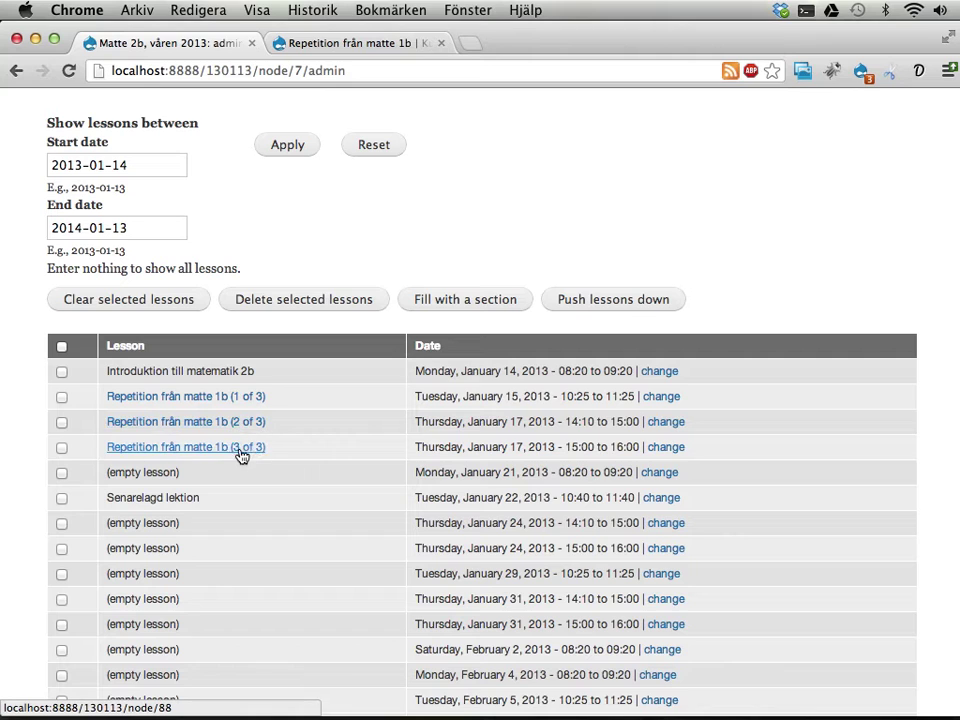
scroll(283, 455, up, 5)
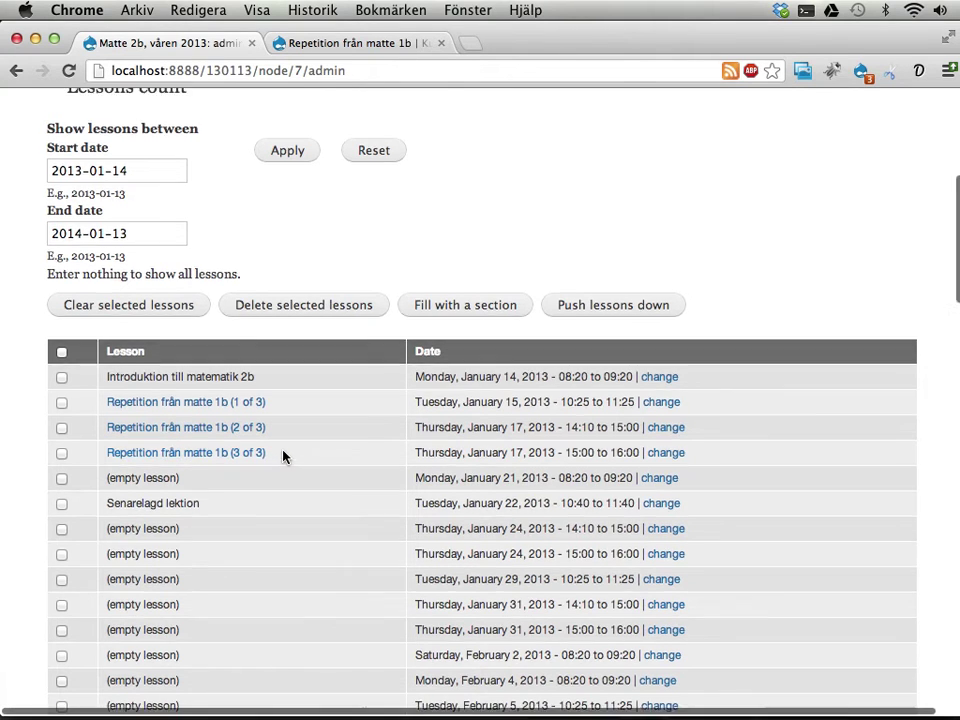
click(69, 253)
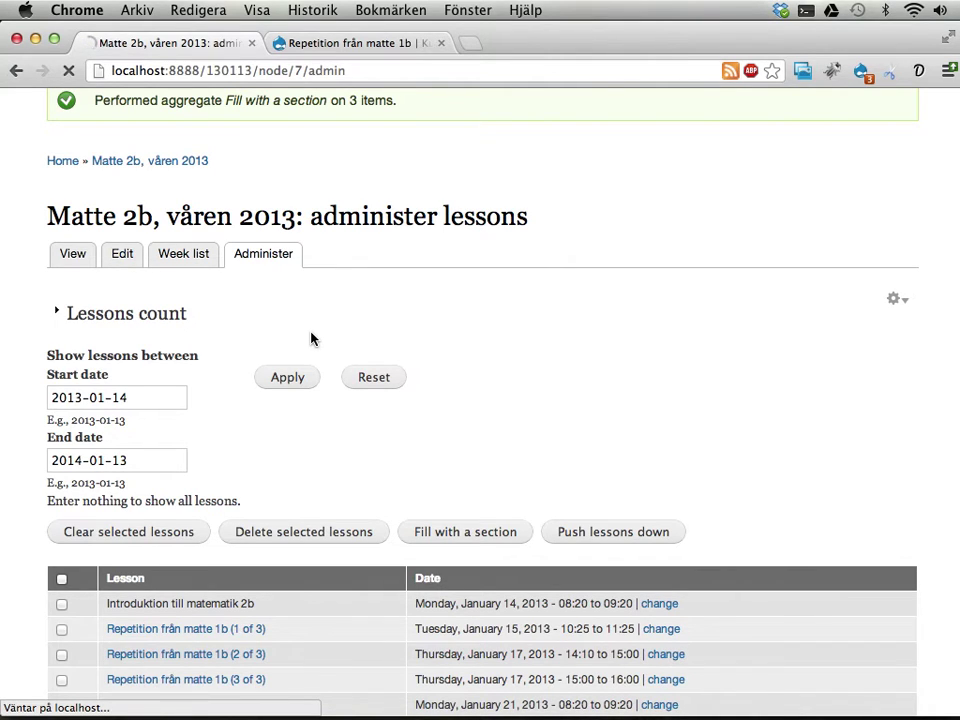
scroll(499, 379, down, 3)
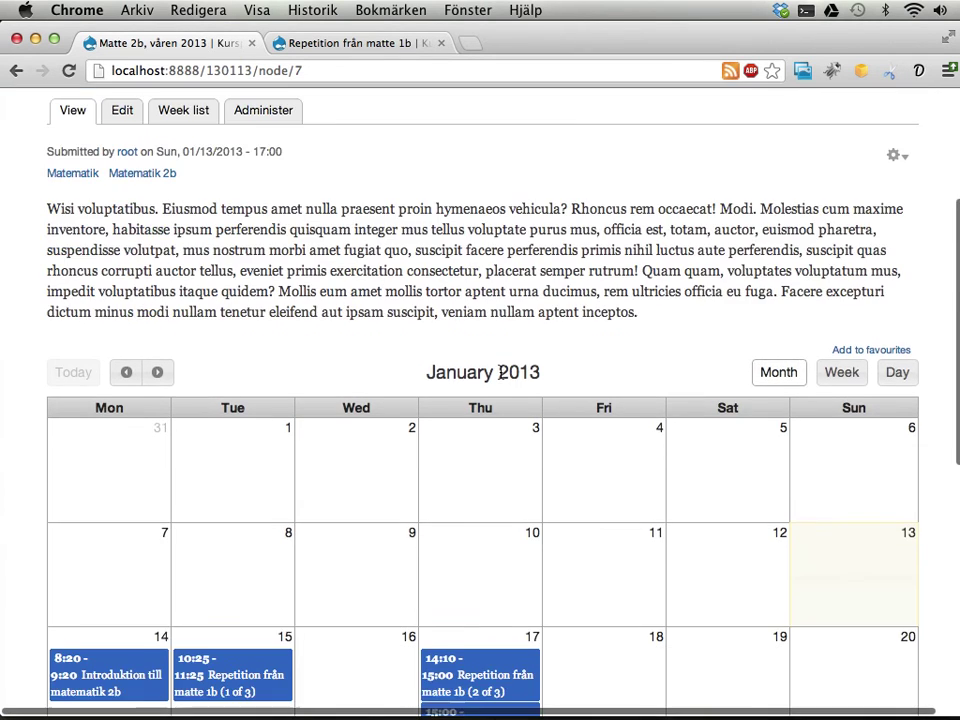
scroll(499, 375, down, 5)
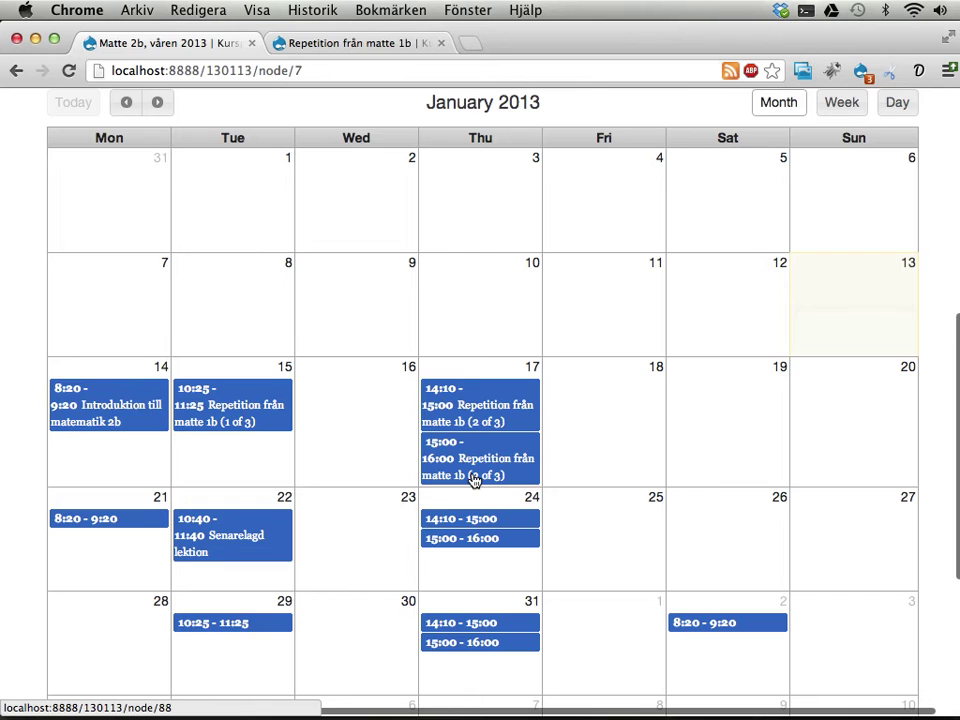
scroll(435, 422, up, 7)
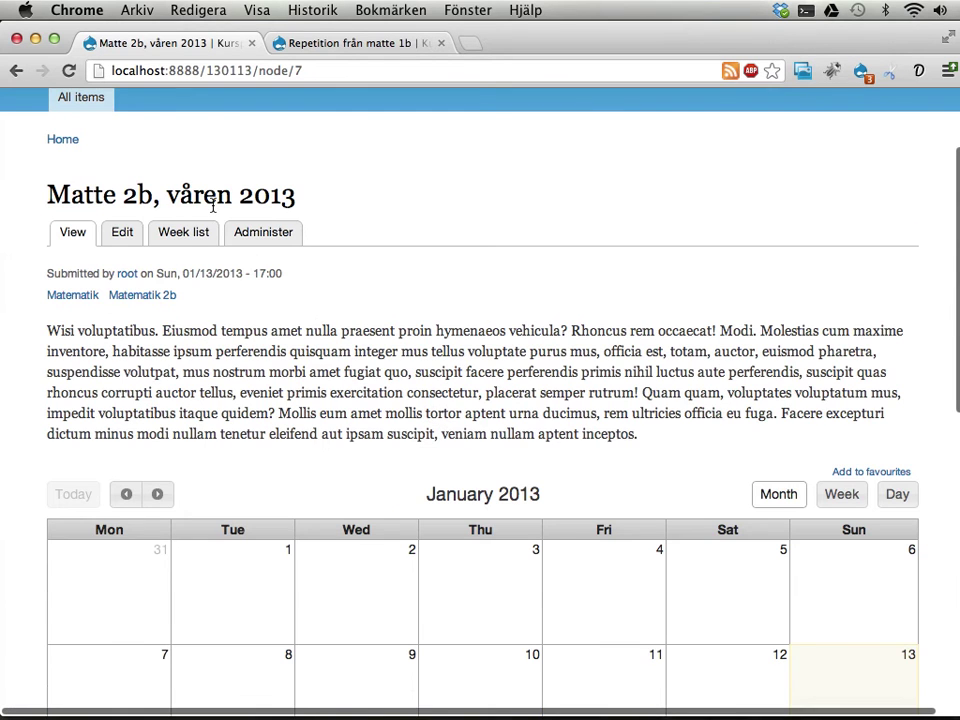
Step: Open the course's week list and examine the lesson times and section descriptions under week 03
click(177, 240)
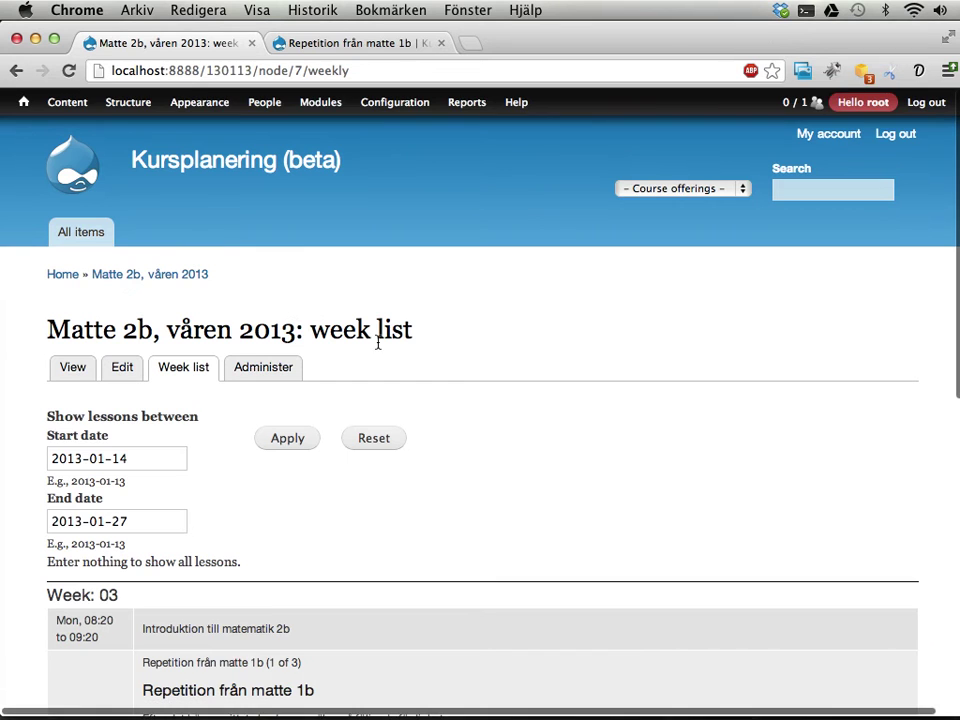
scroll(377, 344, down, 5)
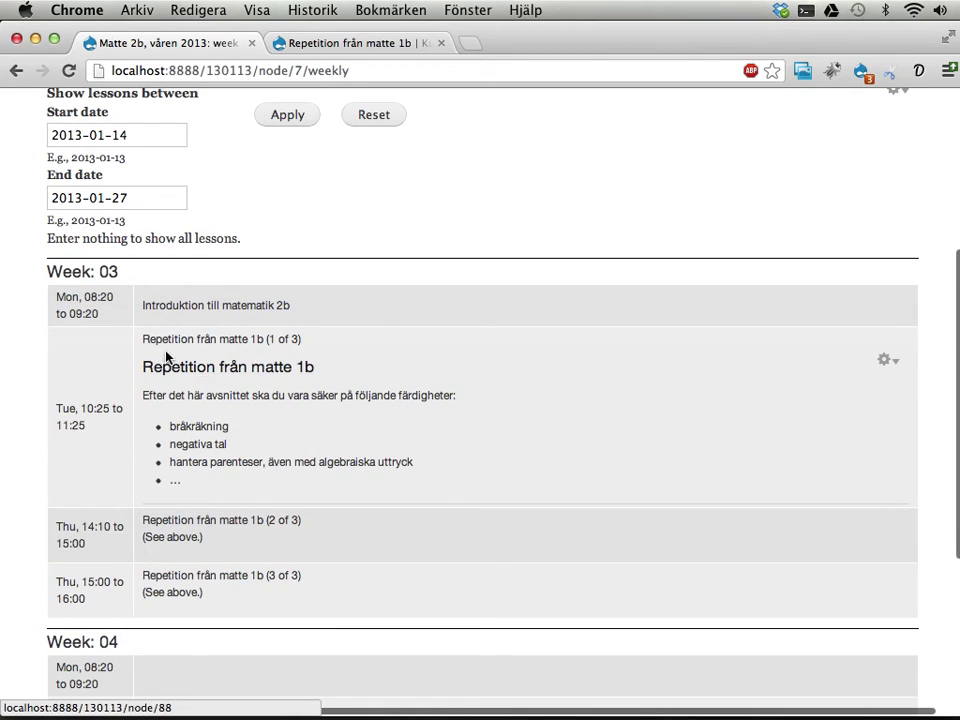
drag(143, 338, 212, 491)
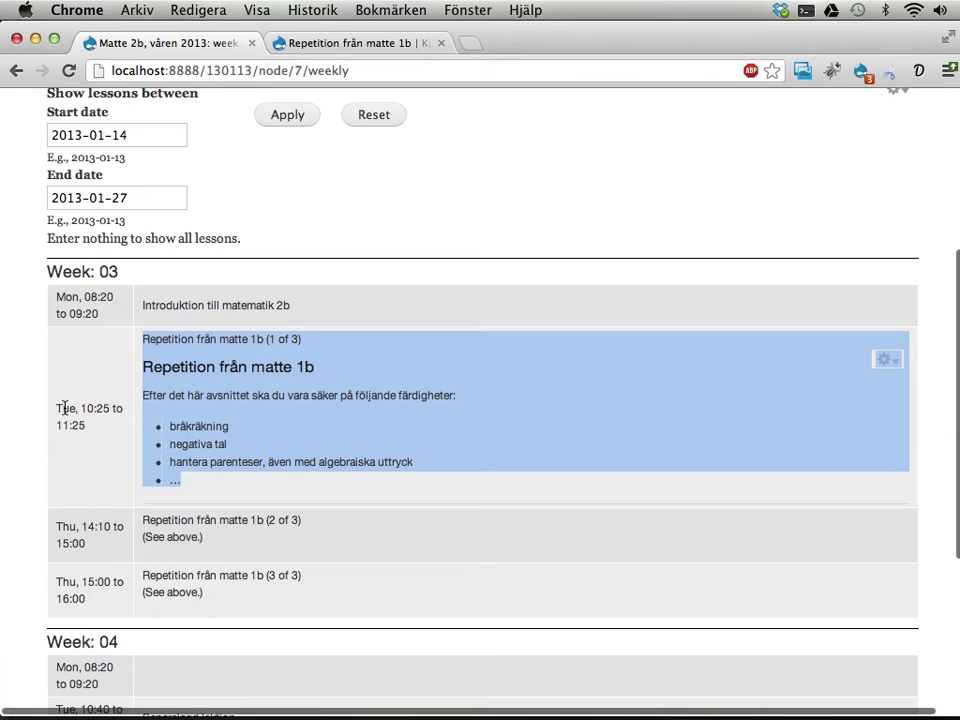
drag(60, 408, 90, 428)
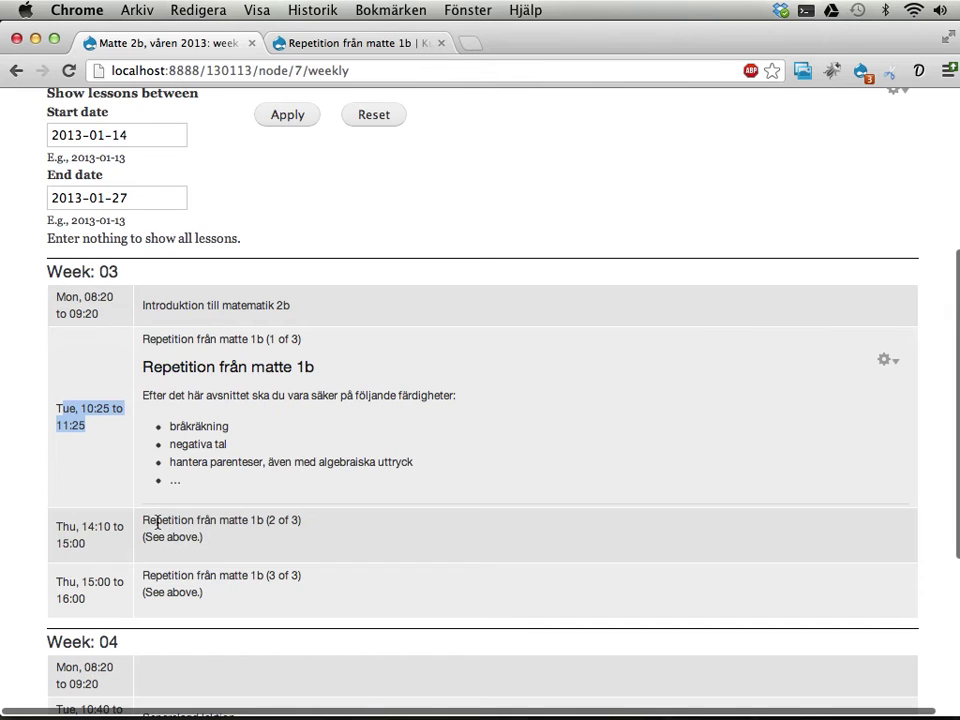
drag(157, 522, 191, 537)
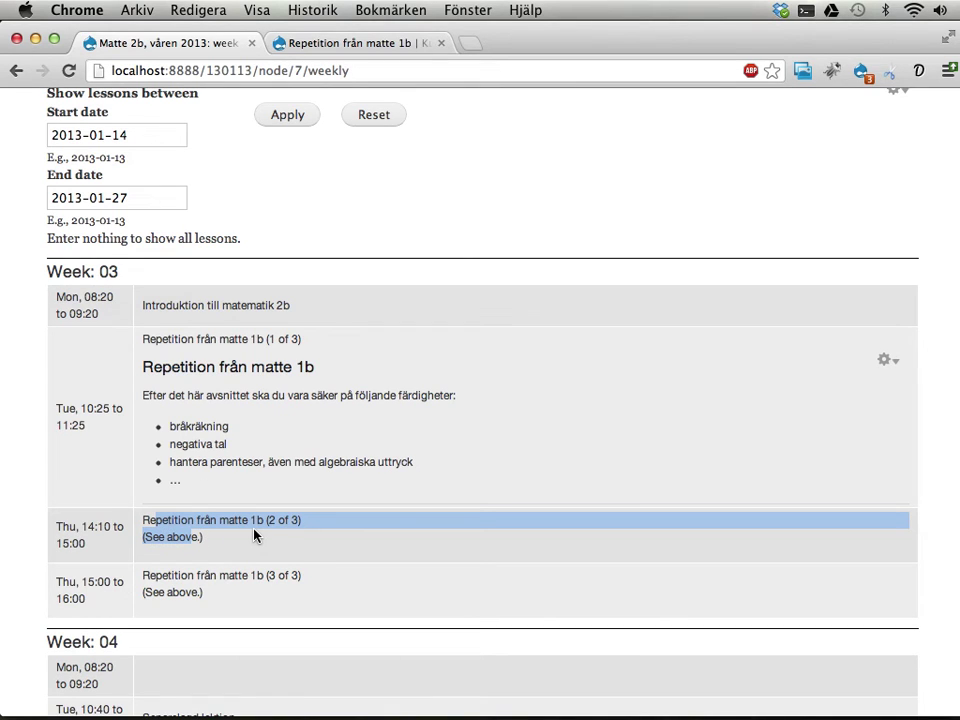
Step: Preview the week list as a printout, enlarge the preview to read it, and close it without printing
key(super+p)
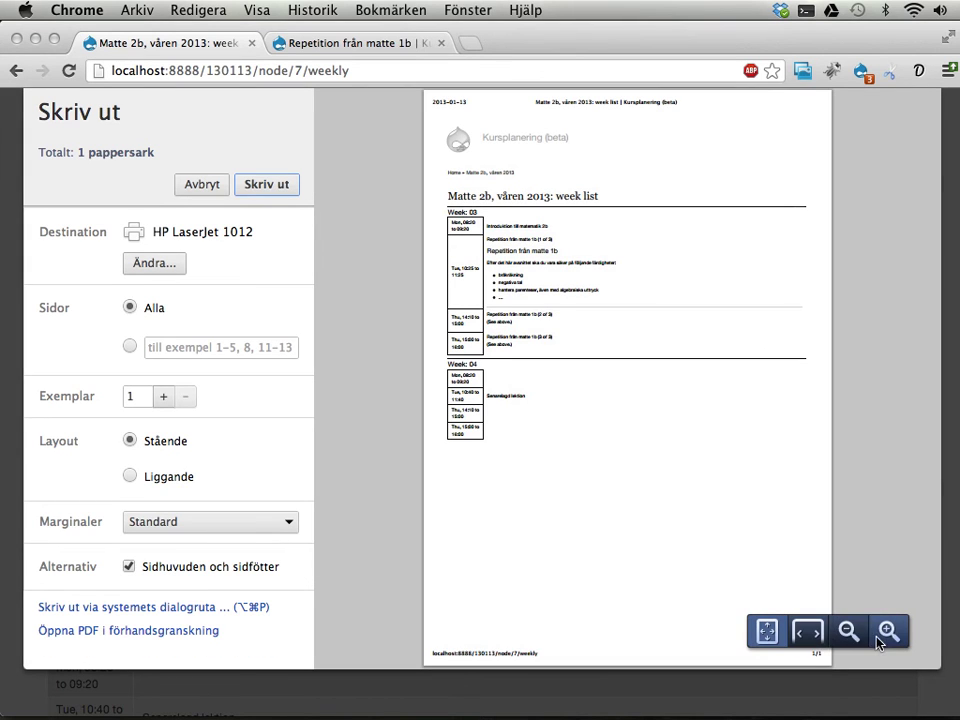
click(808, 631)
click(888, 631)
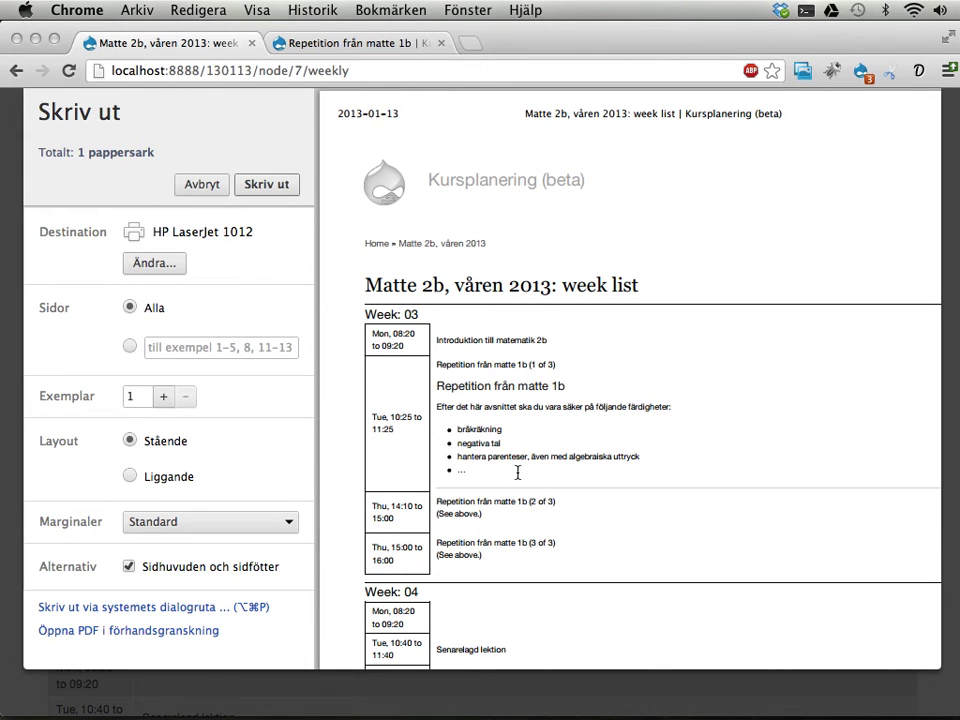
key(Escape)
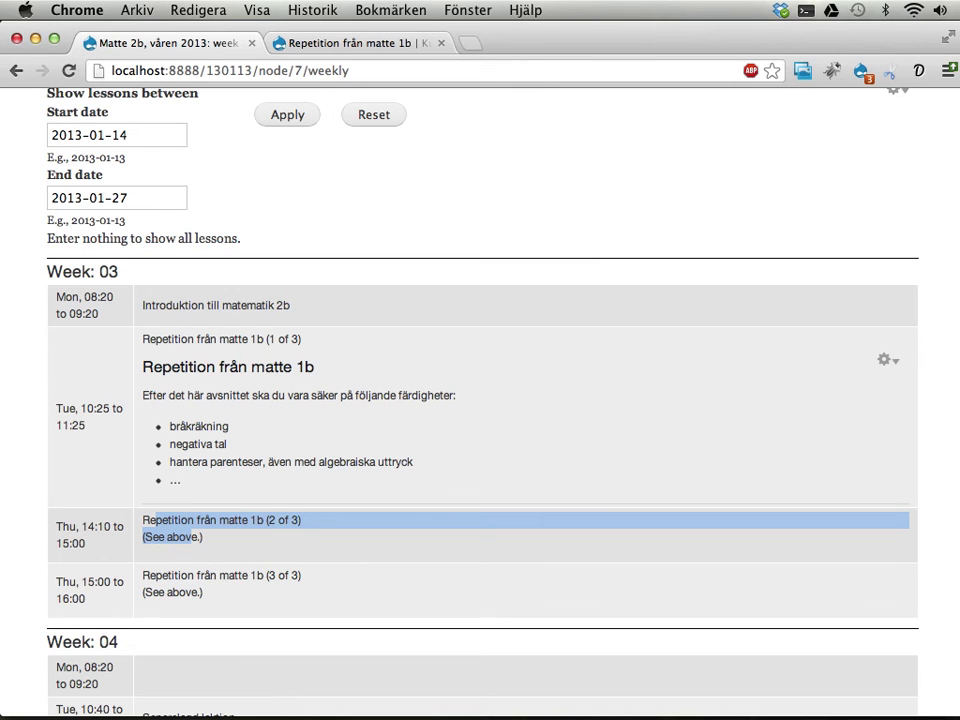
Step: Review the "Repetition från matte 1b" section page and return to that section's entry in the week list
scroll(480, 400, up, 3)
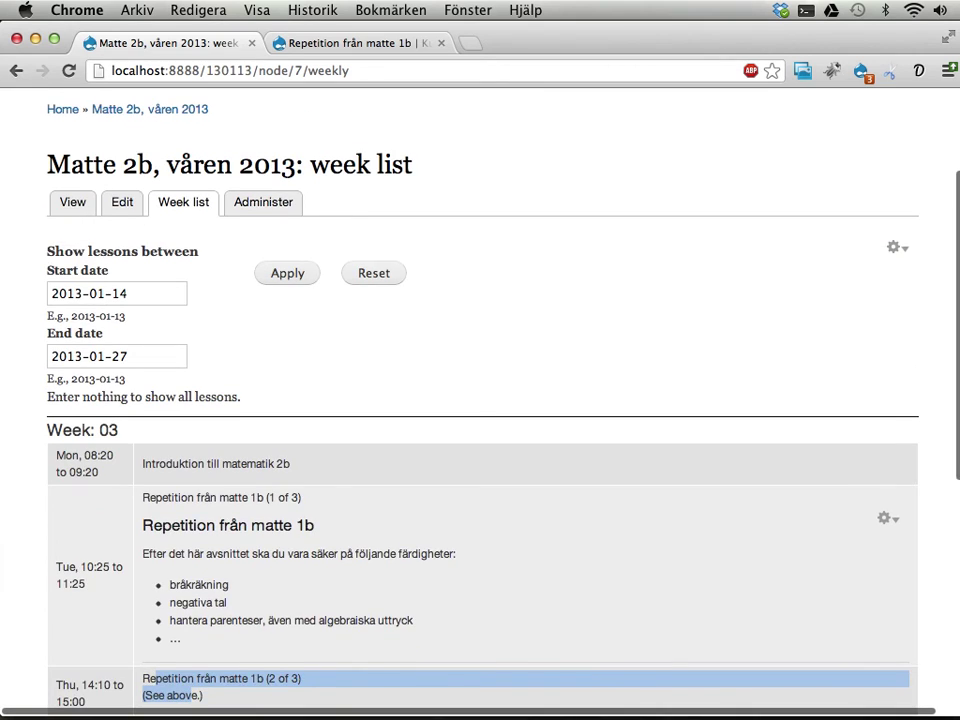
scroll(480, 400, up, 2)
scroll(508, 474, up, 1)
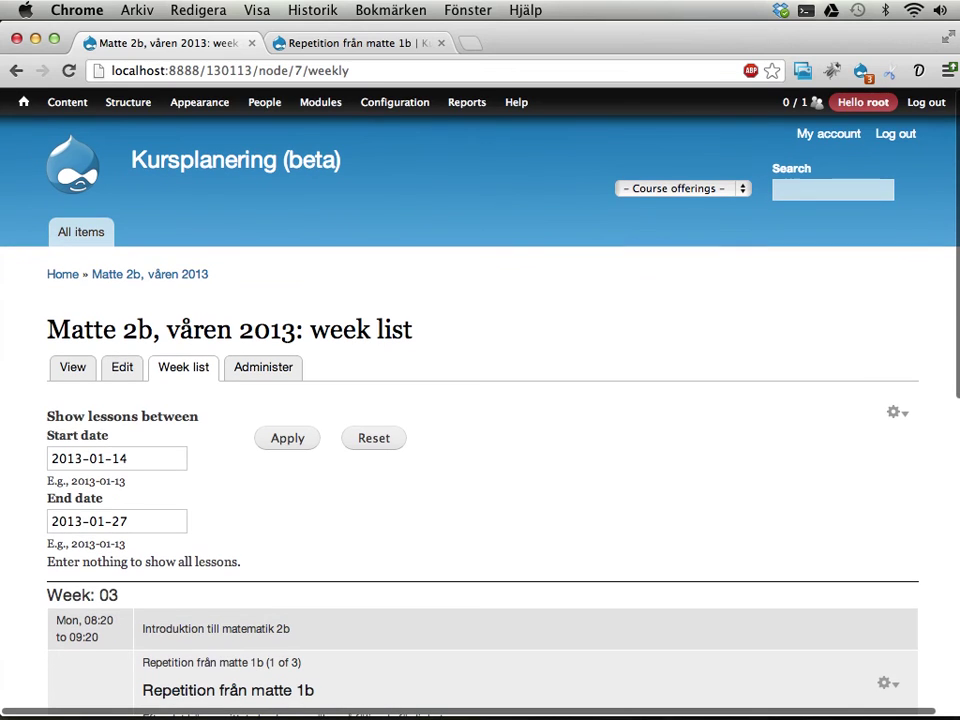
click(315, 45)
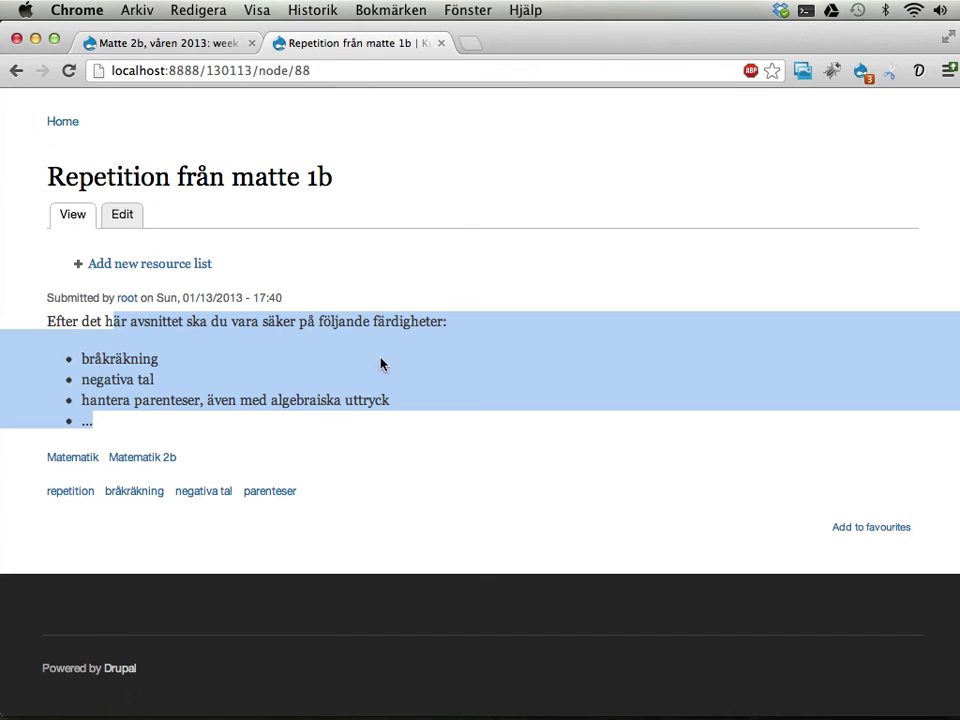
click(248, 347)
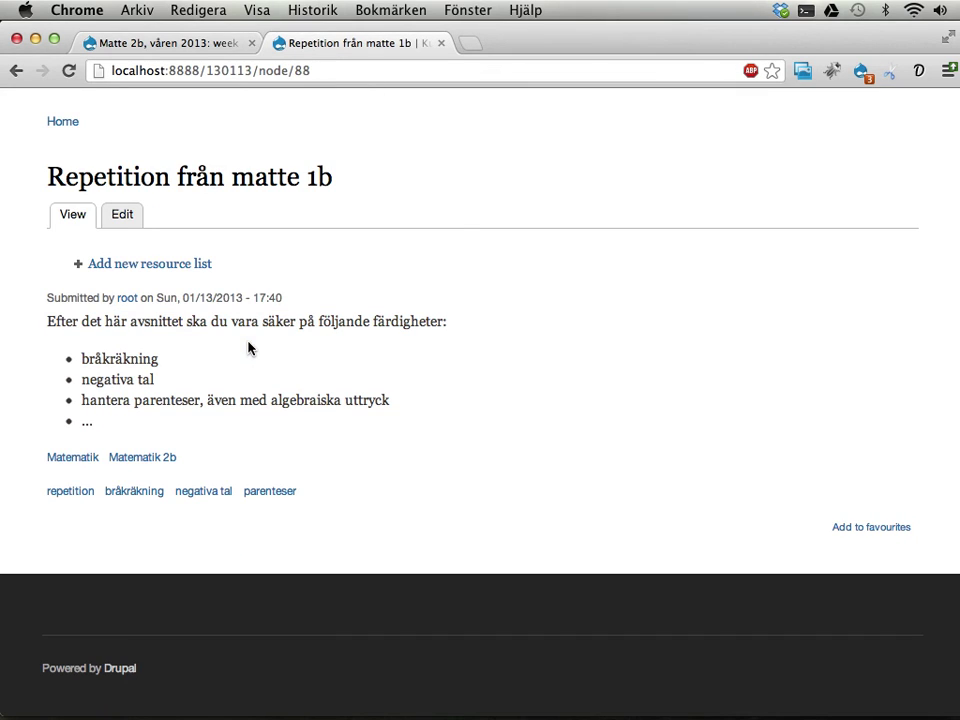
click(189, 42)
scroll(315, 380, down, 1)
scroll(315, 380, down, 4)
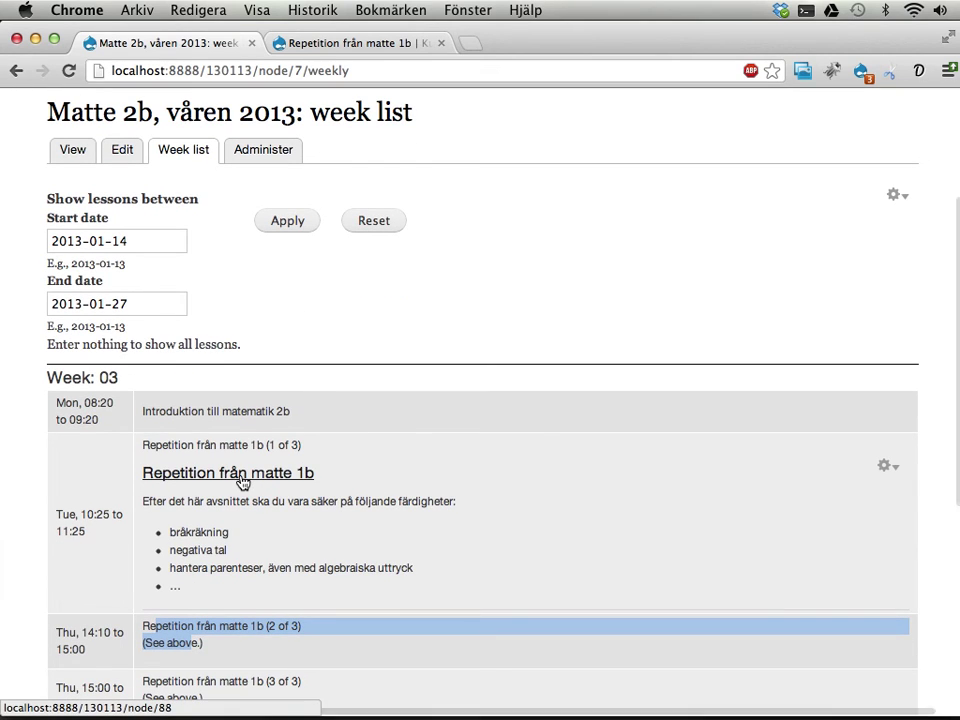
Step: Go back to the Matte 2b, våren 2013 course page and look over its monthly lesson calendar
click(74, 152)
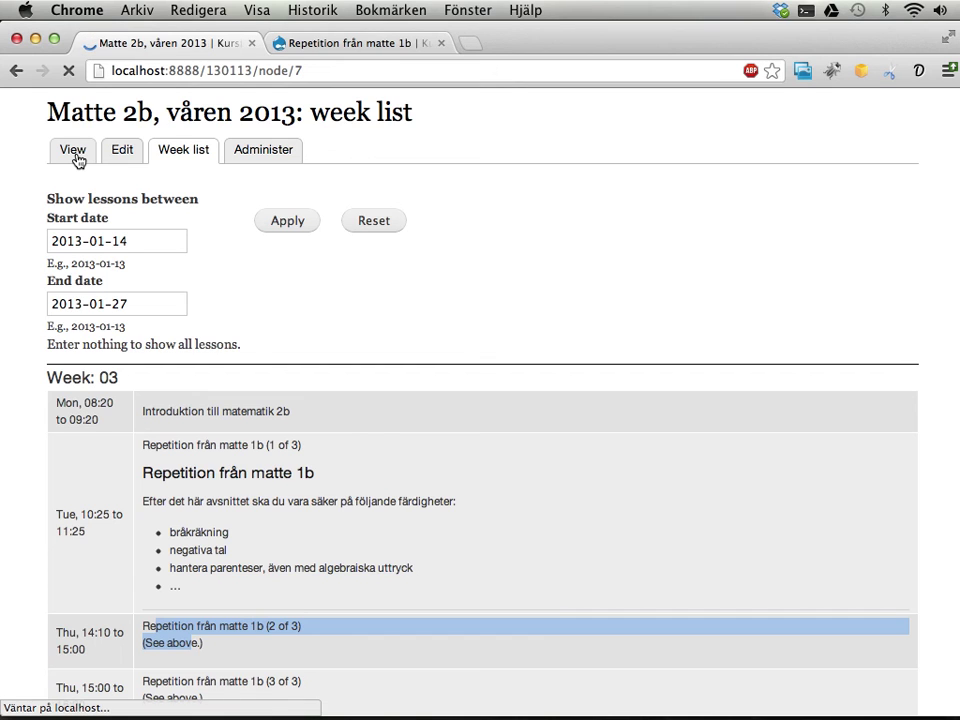
scroll(283, 383, down, 3)
scroll(283, 383, down, 5)
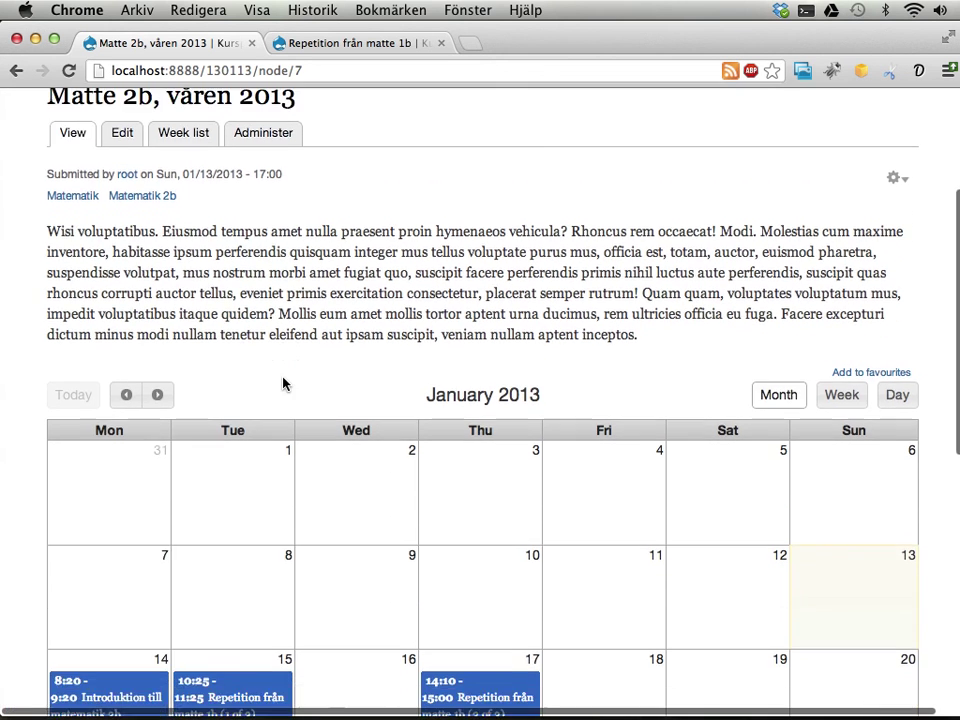